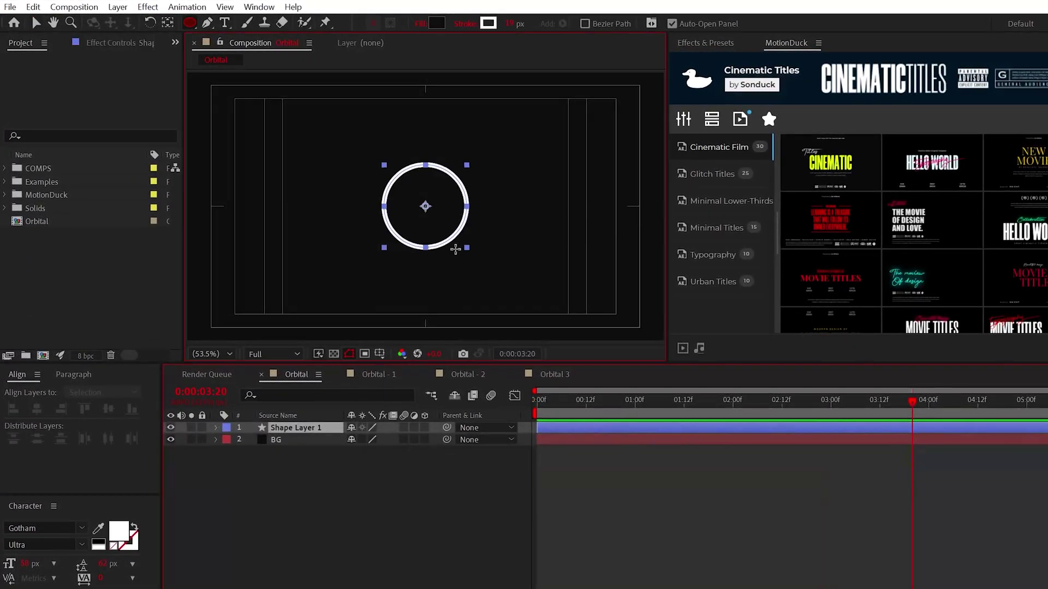
# Draw a large white stroked circle centred in the Orbital composition and rename its layer Base Object
pyautogui.moveTo(456, 249); pyautogui.dragTo(461, 260)
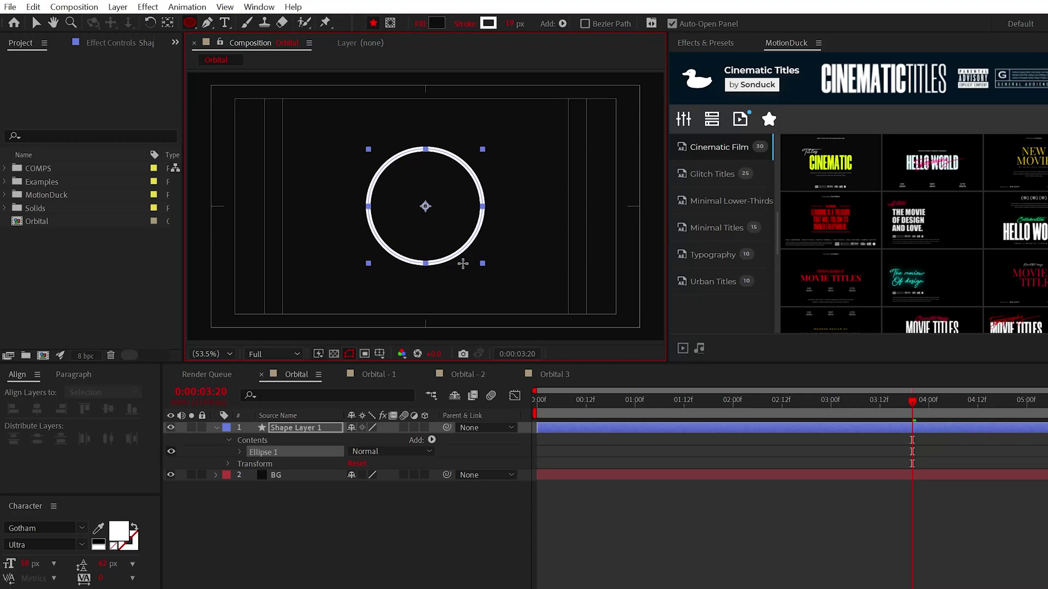
pyautogui.click(360, 563)
pyautogui.click(307, 429)
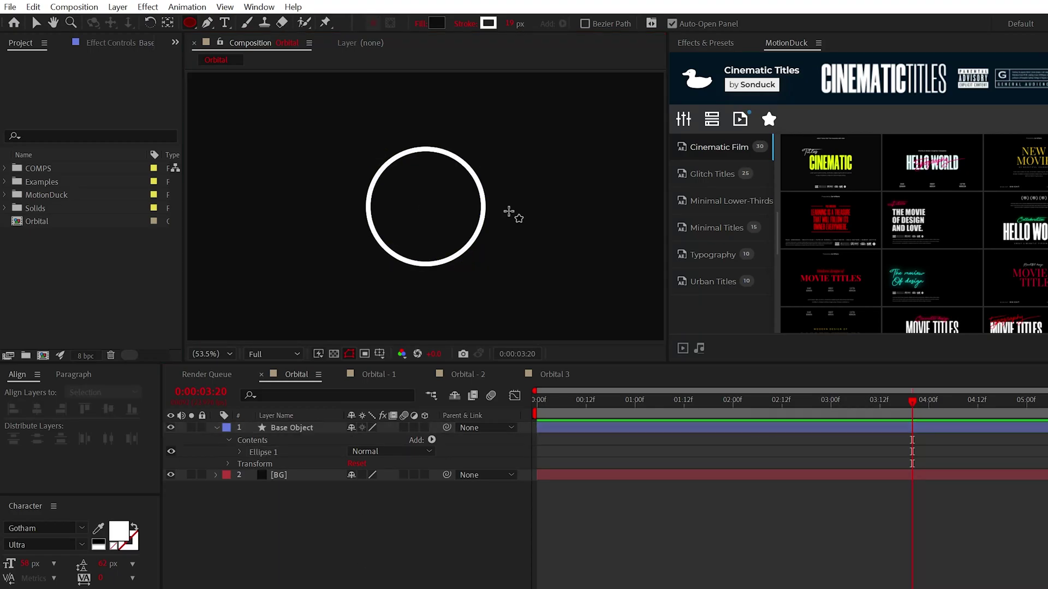
# Draw a small circle just outside the right side of the Base Object circle, with a 6 px stroke
pyautogui.moveTo(500, 186); pyautogui.dragTo(526, 218)
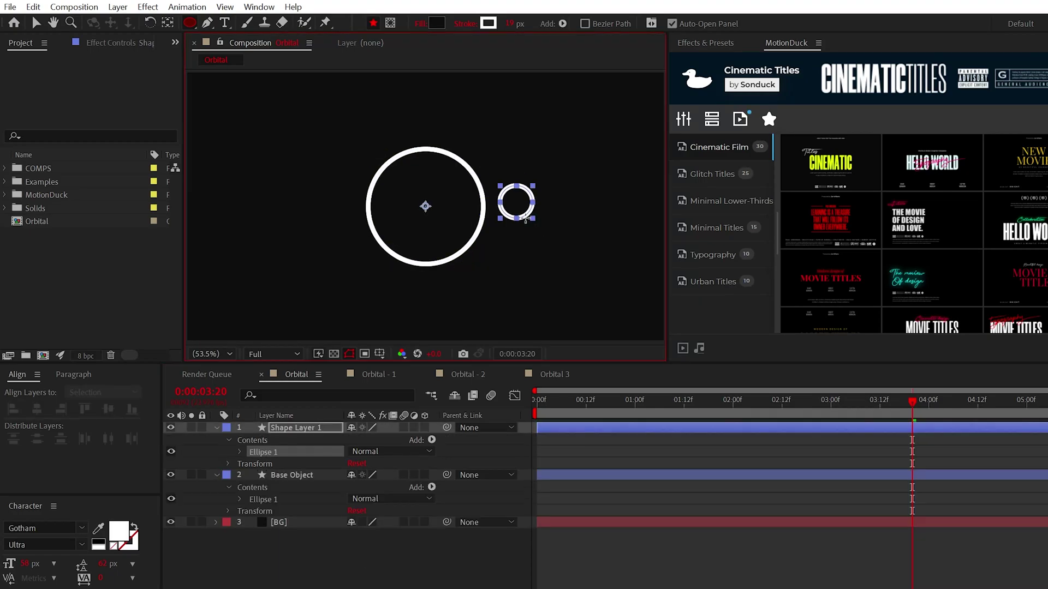
pyautogui.click(410, 587)
# Turn off the shape fill, show the guides and draw a larger thin orbit ring around the Base Object from the composition's centre
pyautogui.click(437, 23)
pyautogui.press('Escape')
pyautogui.click(420, 24)
pyautogui.click(409, 73)
pyautogui.click(458, 152)
pyautogui.press("'")
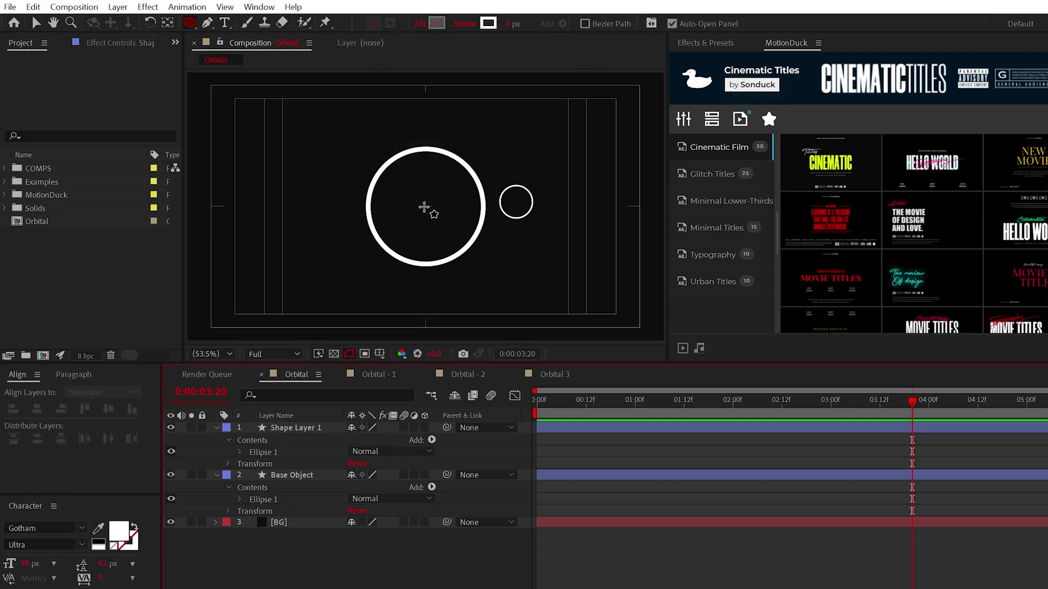
pyautogui.moveTo(424, 207); pyautogui.dragTo(513, 305)
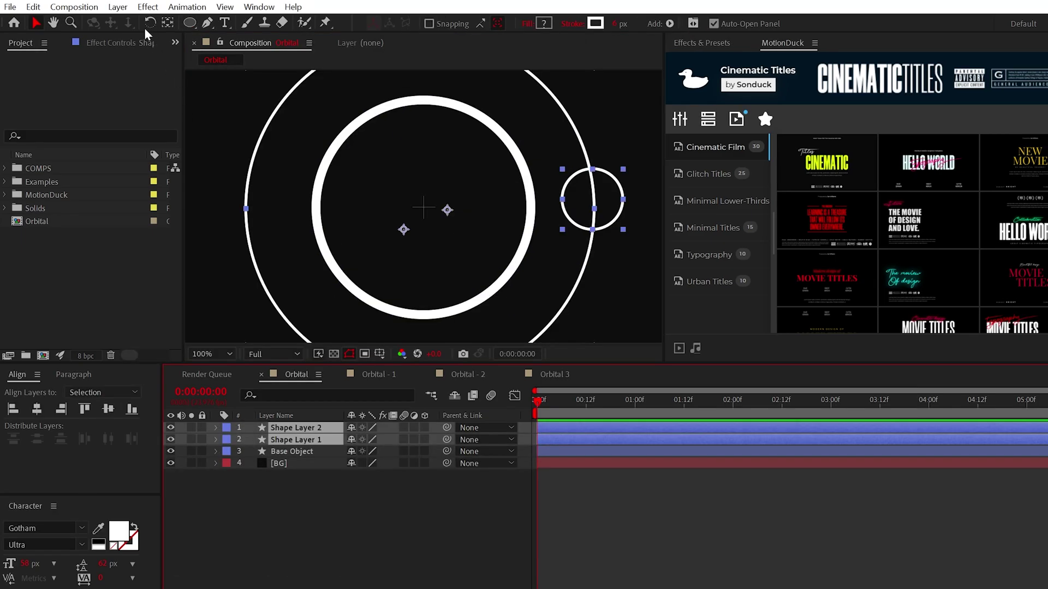
# Centre the anchor points of Shape Layer 1 and Shape Layer 2 in their content and make both layers 3D
pyautogui.click(118, 7)
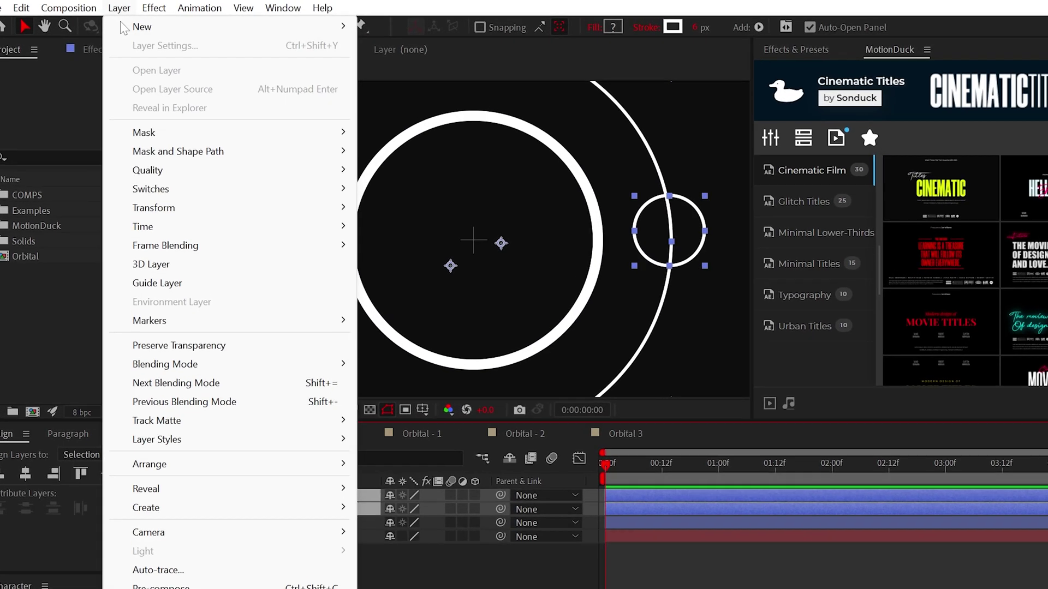
pyautogui.moveTo(180, 178)
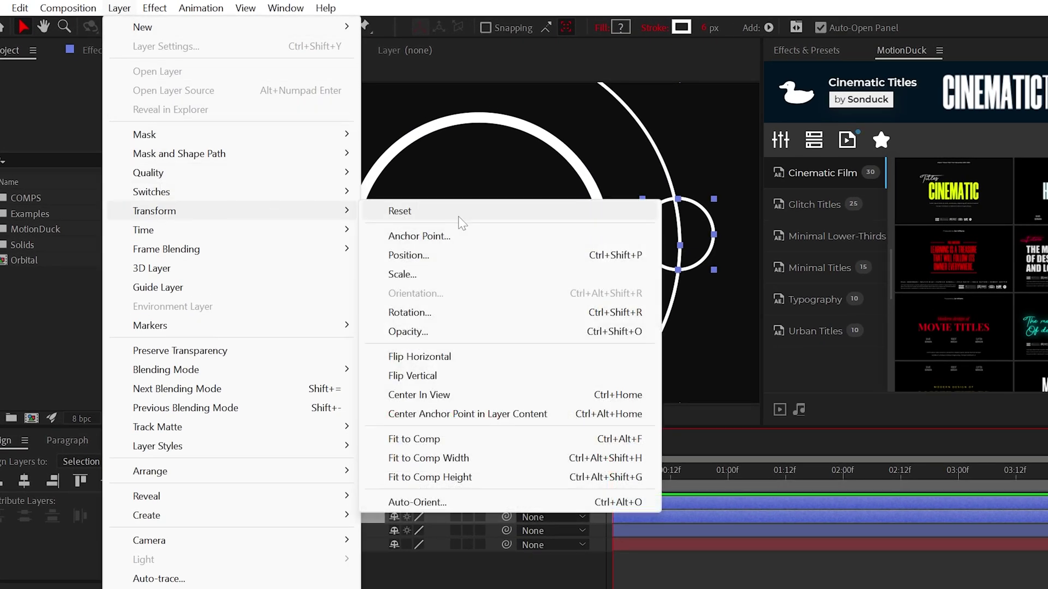
pyautogui.click(451, 413)
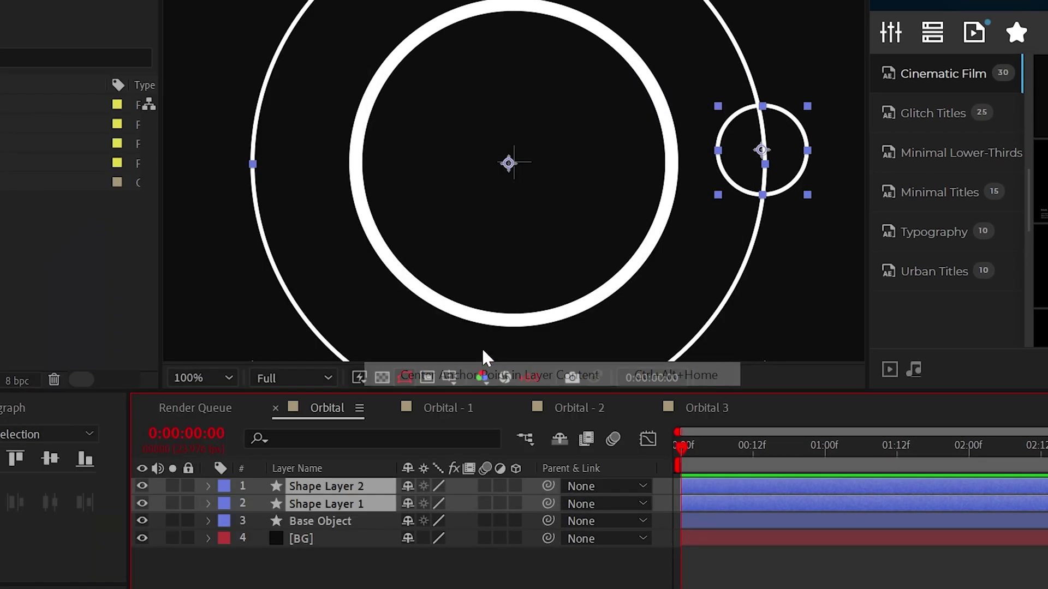
pyautogui.hotkey('shift', '/')
pyautogui.click(480, 503)
pyautogui.click(516, 486)
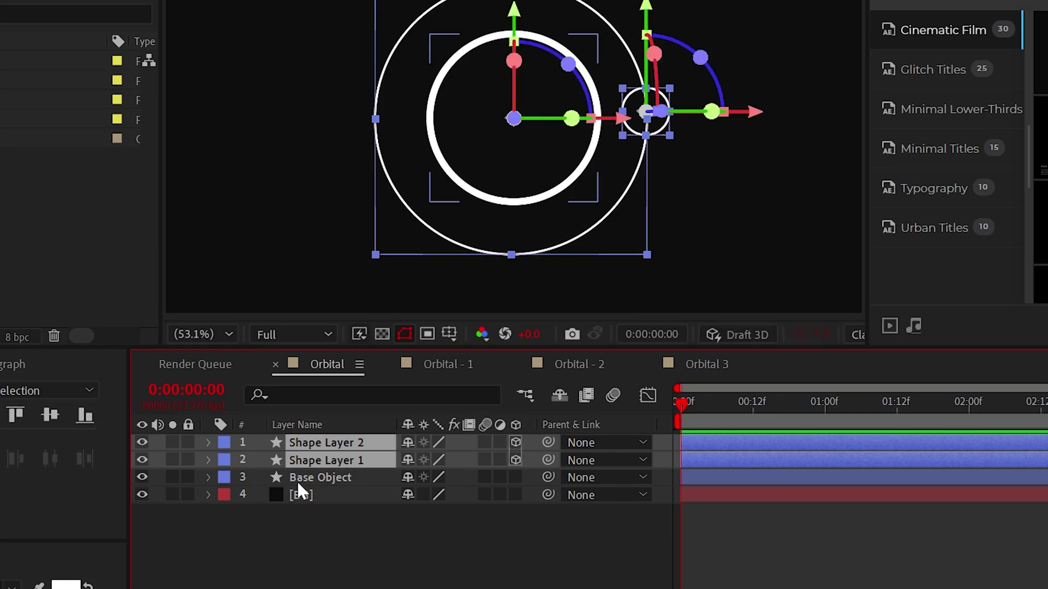
# Set the X rotation of the orbit ring on Shape Layer 2 to 90 degrees
pyautogui.click(331, 476)
pyautogui.click(331, 461)
pyautogui.click(343, 444)
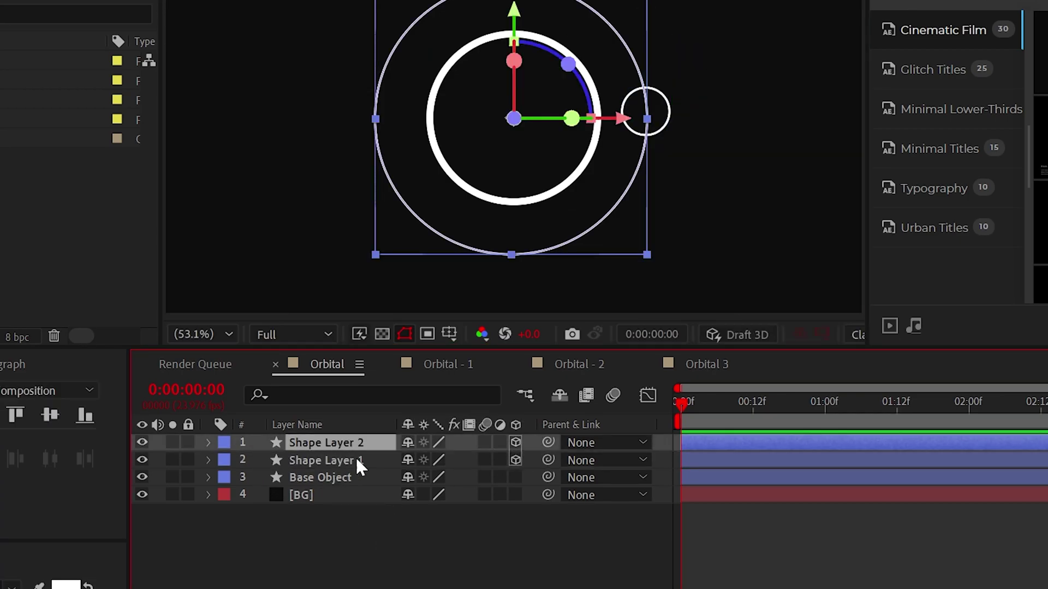
pyautogui.press('r')
pyautogui.moveTo(440, 479); pyautogui.dragTo(345, 475)
pyautogui.click(430, 478)
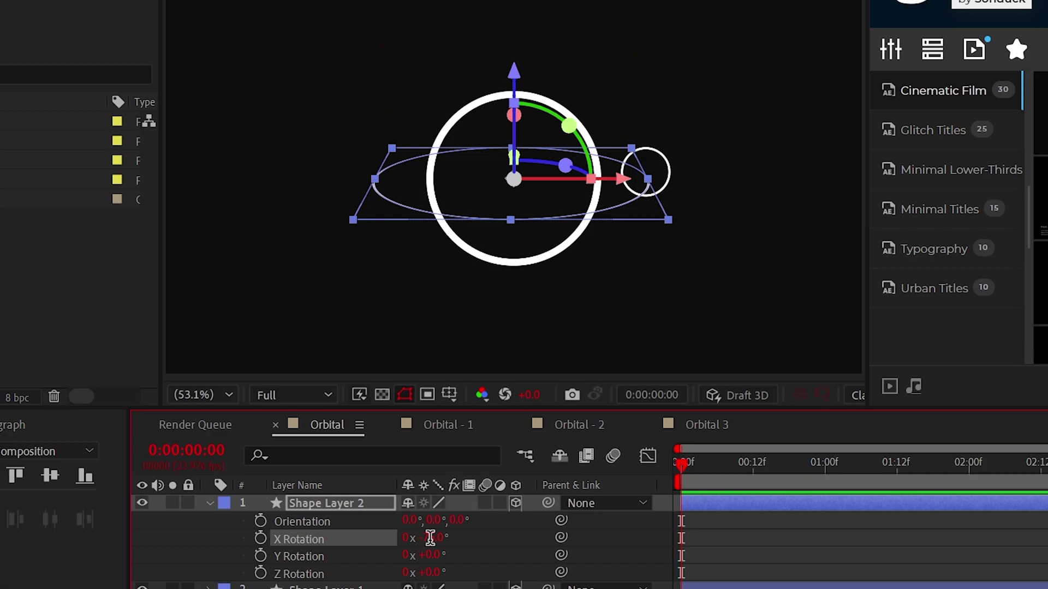
pyautogui.write('90')
pyautogui.press('Return')
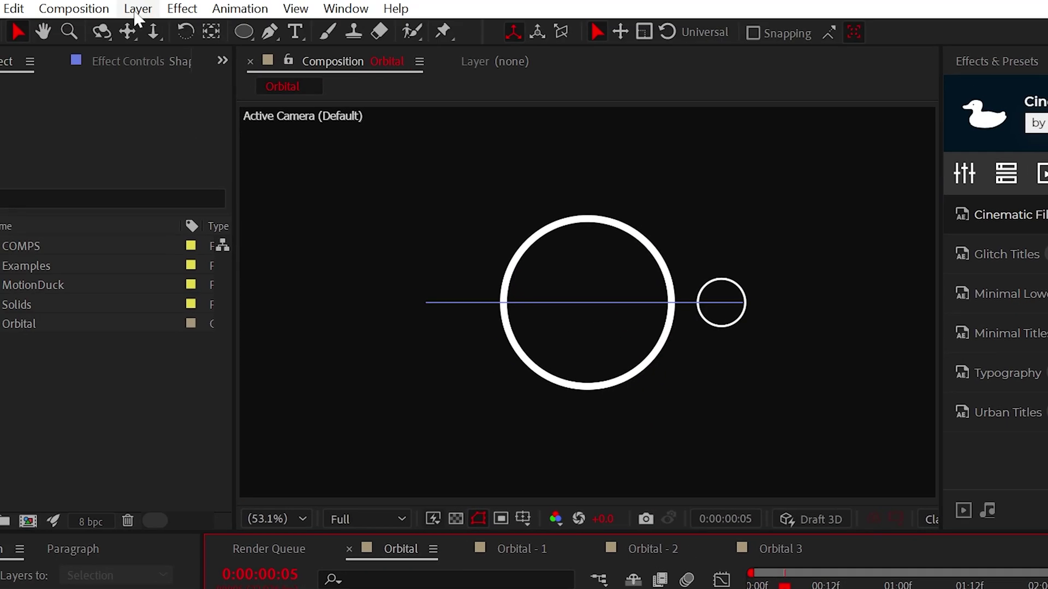
# Add a 3D null object at the centre of the Orbital composition
pyautogui.click(138, 9)
pyautogui.moveTo(158, 34)
pyautogui.click(483, 127)
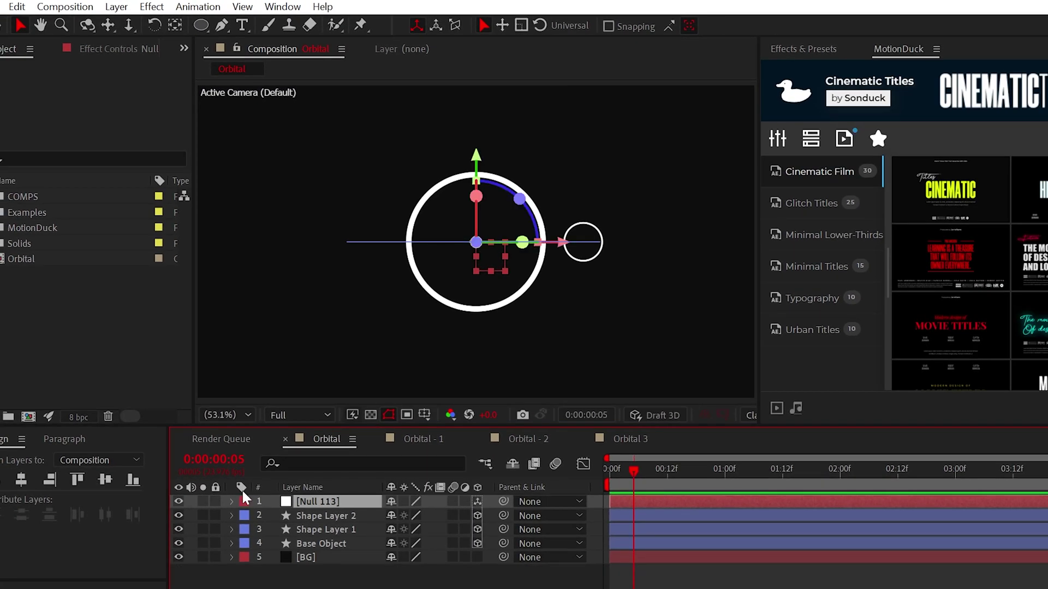
# Add the expression time*180 to the null object's Y Rotation
pyautogui.click(231, 501)
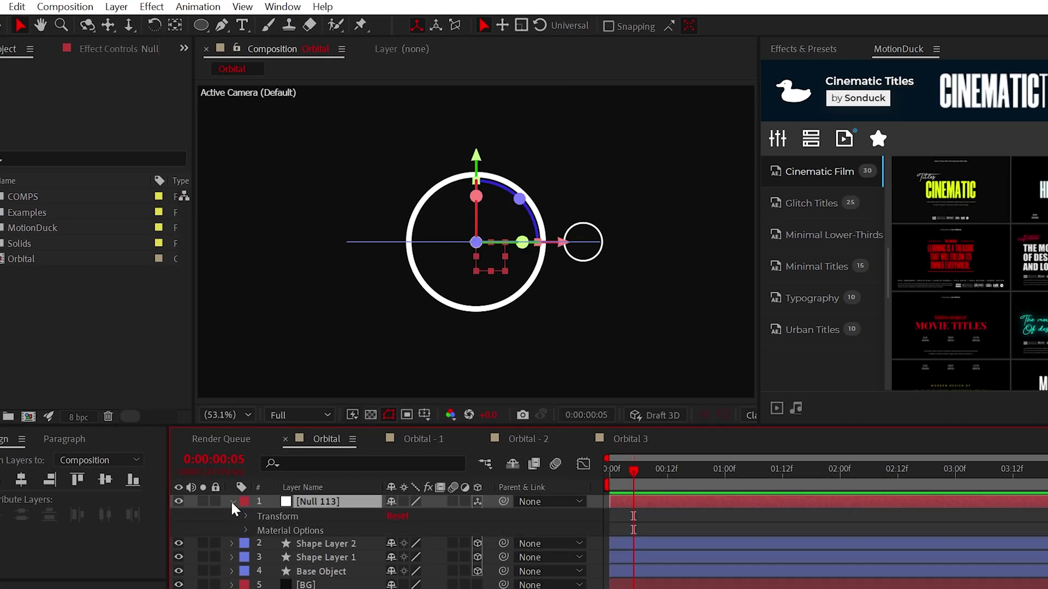
pyautogui.click(247, 368)
pyautogui.keyDown('alt'); pyautogui.click(274, 451); pyautogui.keyUp('alt')
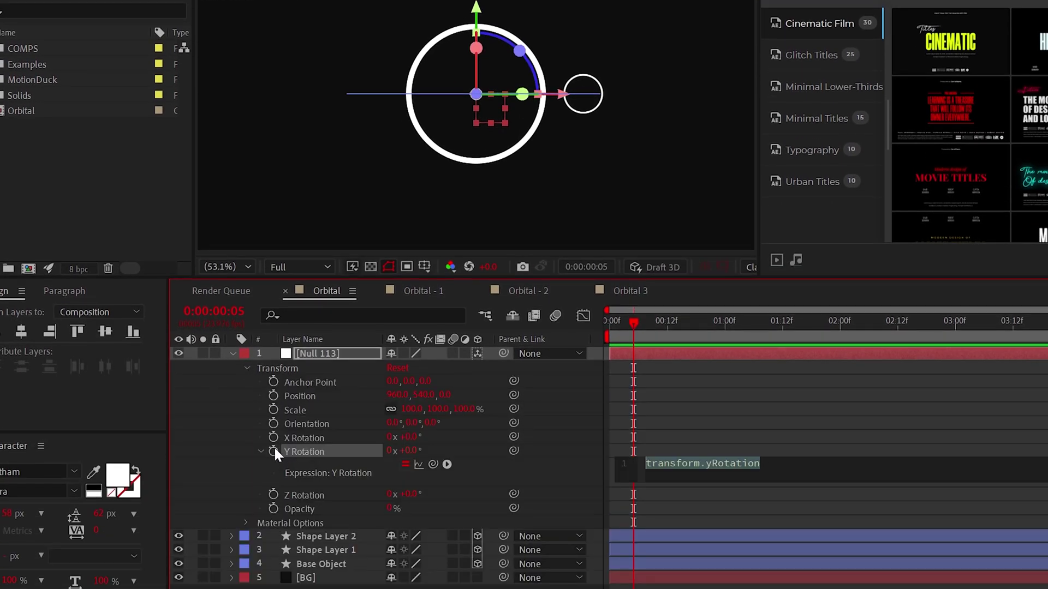
pyautogui.write('time*180')
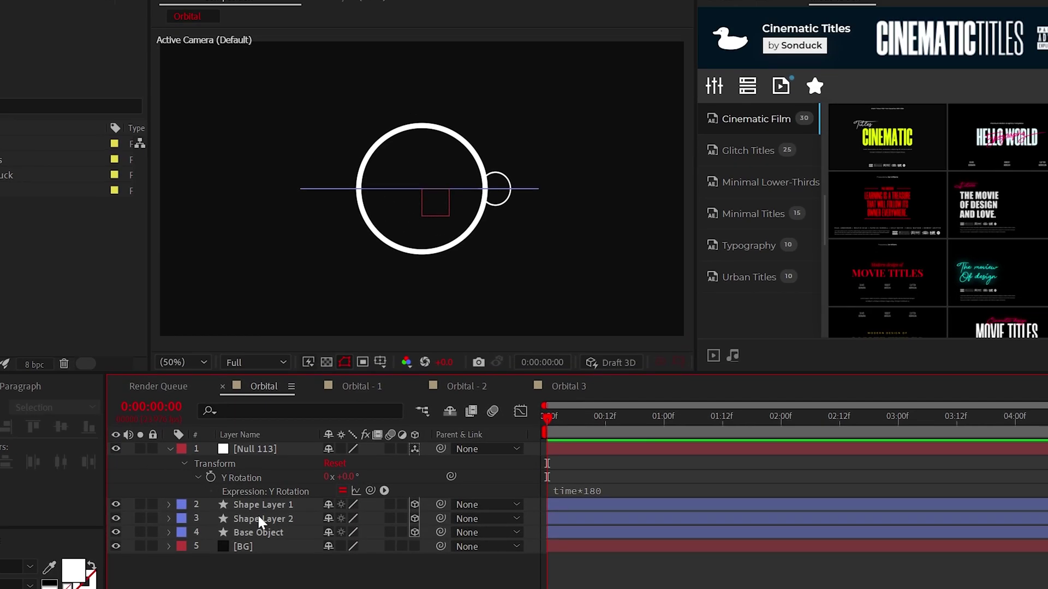
# Parent Shape Layer 1 and Shape Layer 2 to the null object and preview the orbit animation
pyautogui.click(260, 520)
pyautogui.keyDown('shift'); pyautogui.click(262, 505); pyautogui.keyUp('shift')
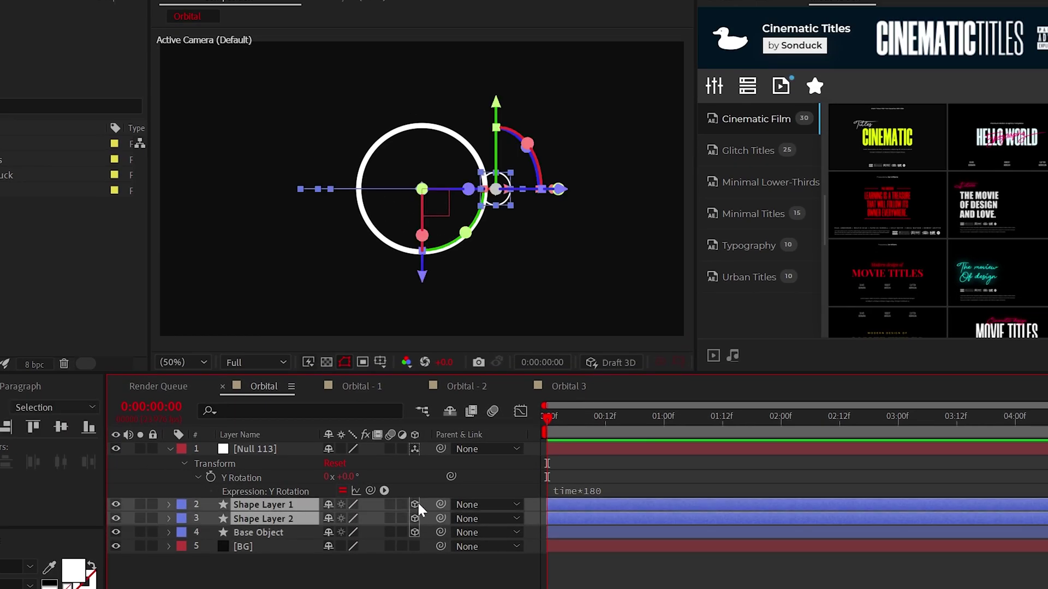
pyautogui.moveTo(260, 462); pyautogui.dragTo(256, 450)
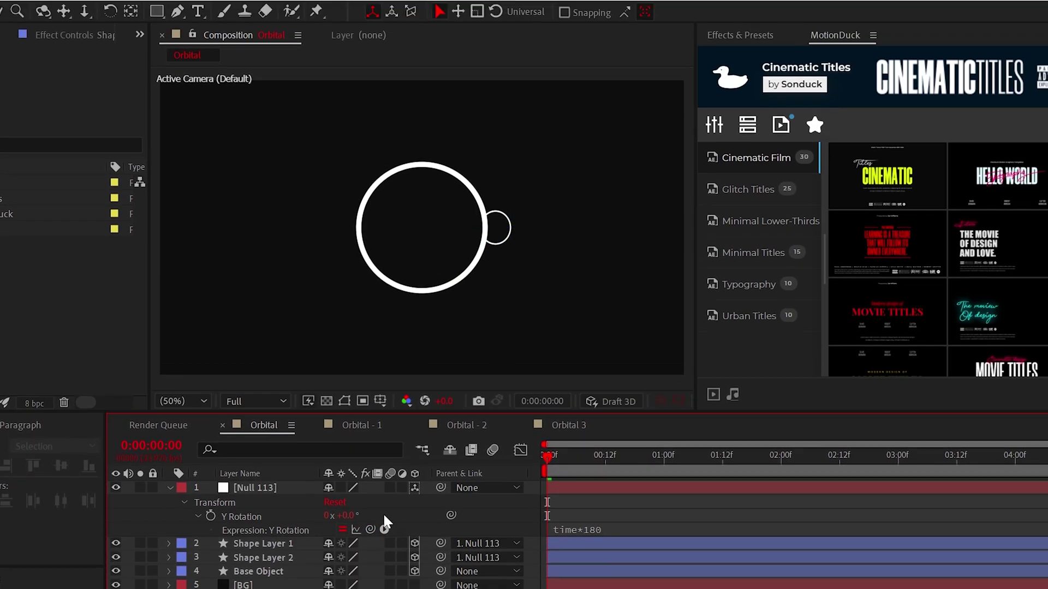
pyautogui.press('space')
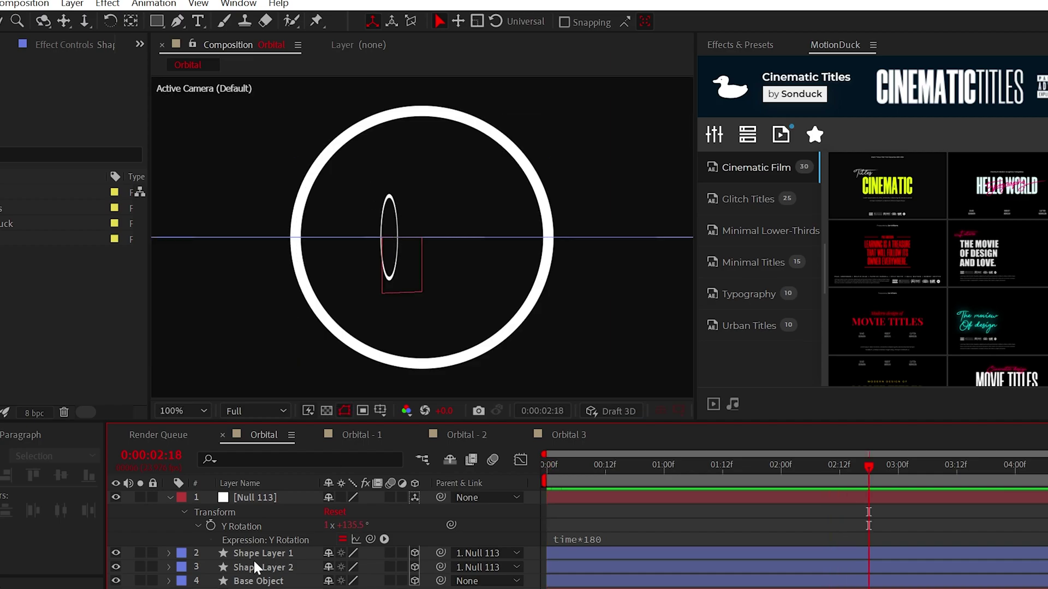
# Change the auto-orientation setting of the small orbiting circle on Shape Layer 1
pyautogui.click(257, 553)
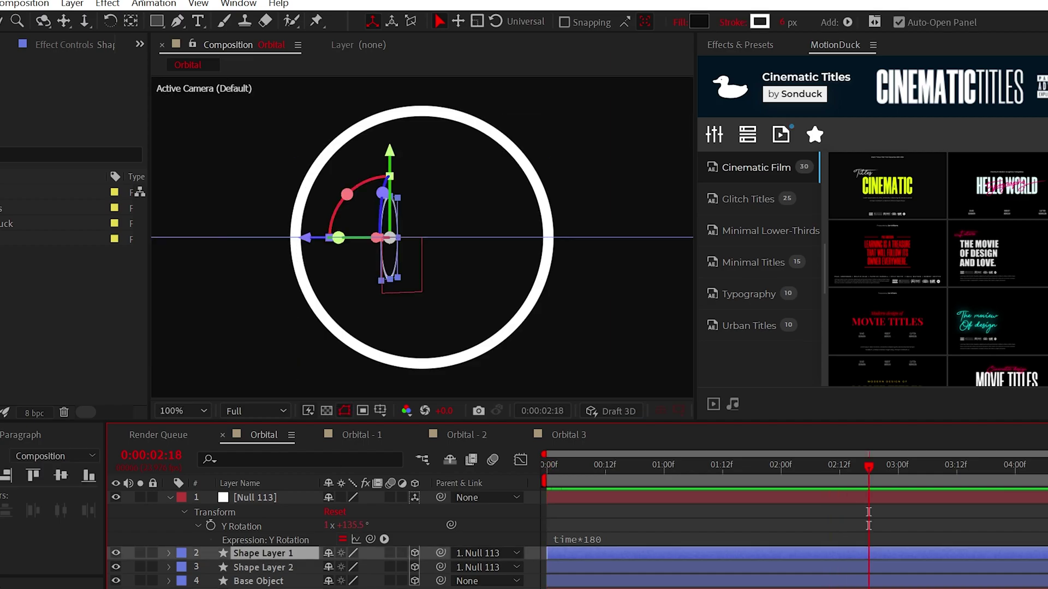
pyautogui.click(72, 3)
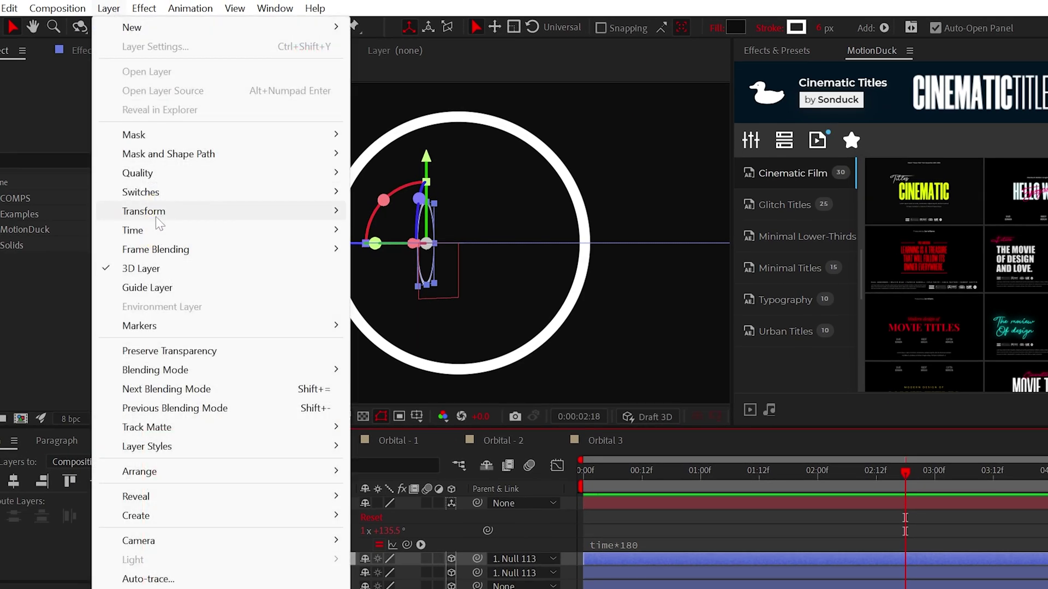
pyautogui.moveTo(155, 213)
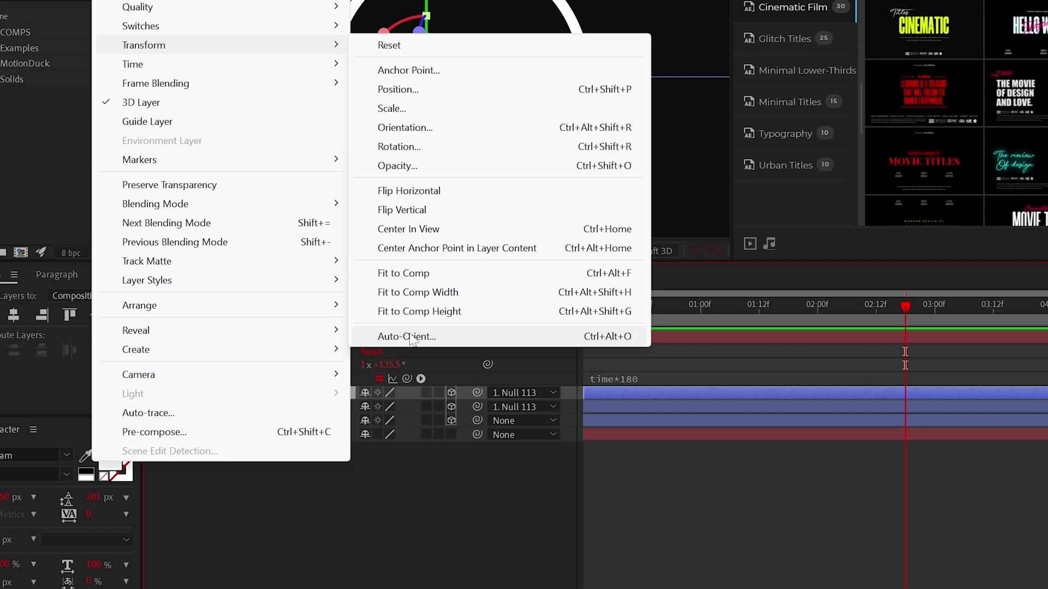
pyautogui.click(406, 503)
pyautogui.click(303, 310)
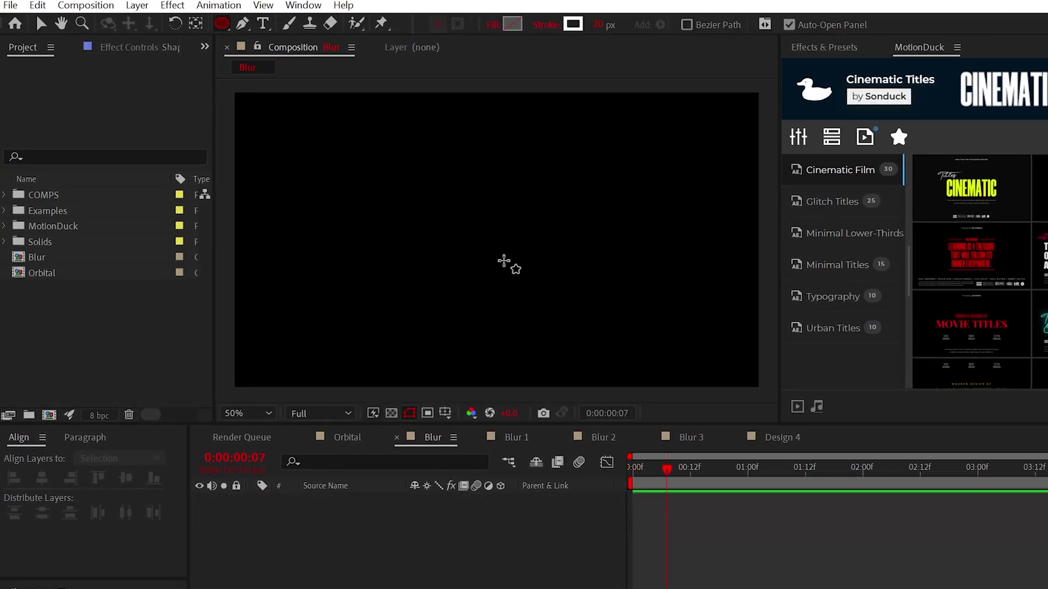
# Draw a large unfilled circle with a 20 px white stroke in the Blur composition, centre it and centre its anchor point
pyautogui.moveTo(488, 227); pyautogui.dragTo(585, 318)
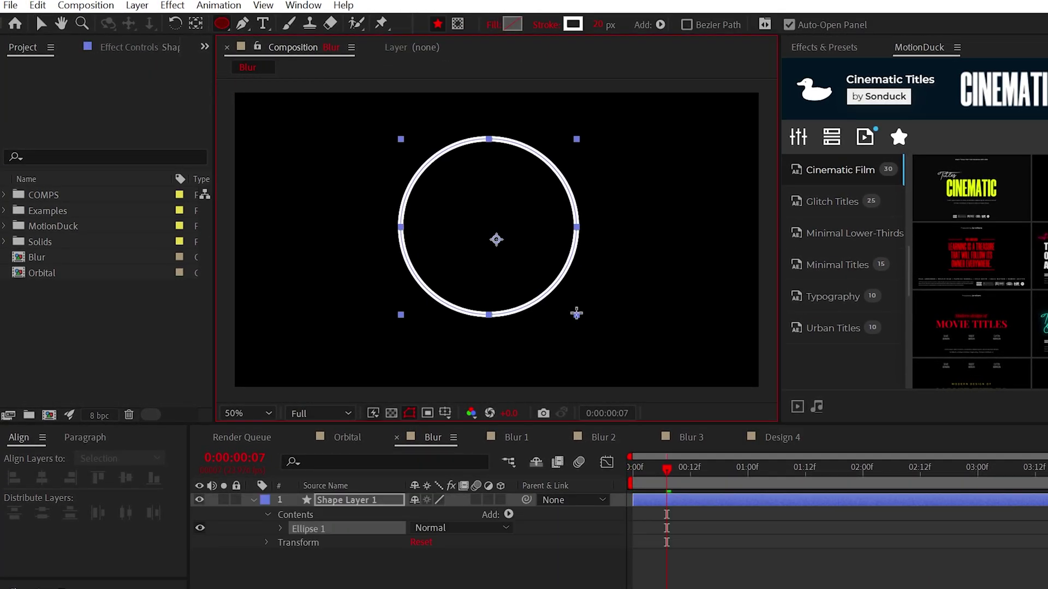
pyautogui.click(127, 478)
pyautogui.click(355, 500)
pyautogui.press('v')
pyautogui.hotkey('ctrl', 'alt', 'Home')
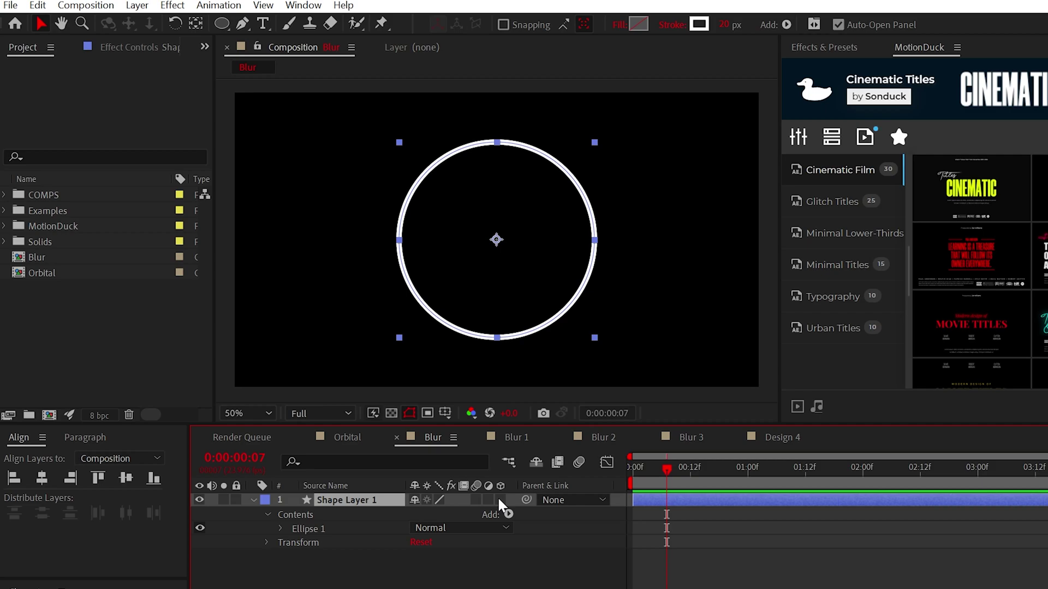
# Make the Blur composition's circle layer 3D and set its X rotation to 90 degrees
pyautogui.click(499, 500)
pyautogui.press('r')
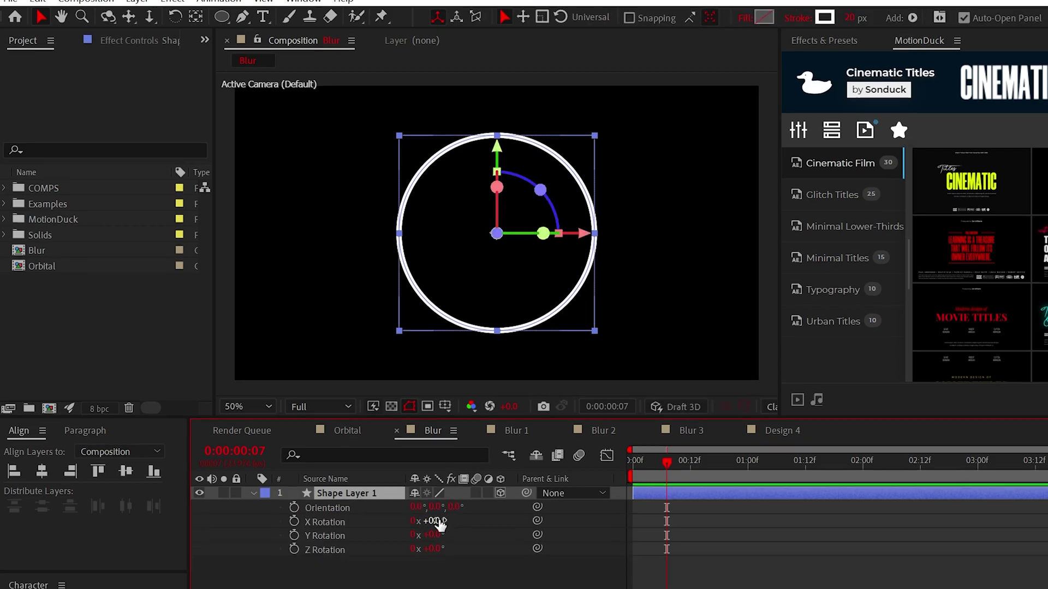
pyautogui.moveTo(439, 522); pyautogui.dragTo(379, 525)
pyautogui.write('90')
pyautogui.press('Return')
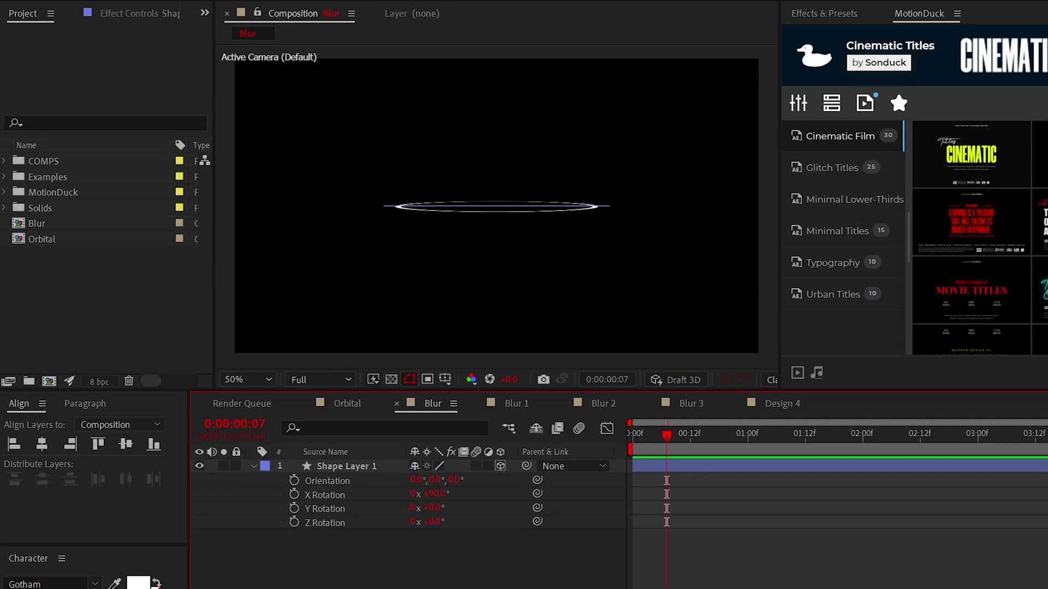
# Duplicate the flattened ring, scale the lower ring up and move Shape Layer 1 down to a Y position of 554
pyautogui.press('s')
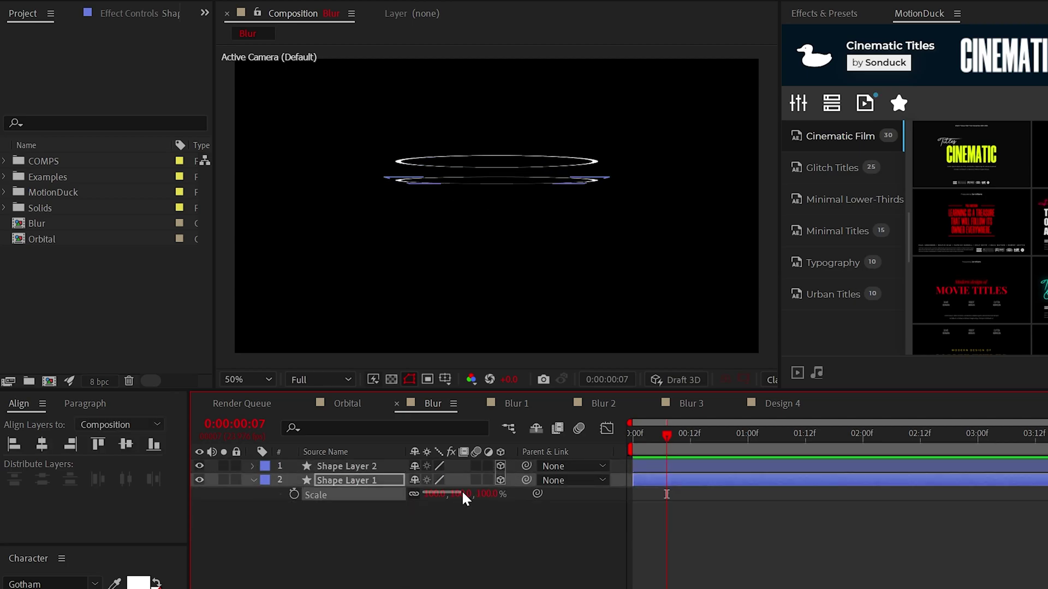
pyautogui.hotkey('ctrl', 'd')
pyautogui.moveTo(427, 495); pyautogui.dragTo(461, 508)
pyautogui.click(347, 494)
pyautogui.press('p')
pyautogui.moveTo(453, 508); pyautogui.dragTo(534, 508)
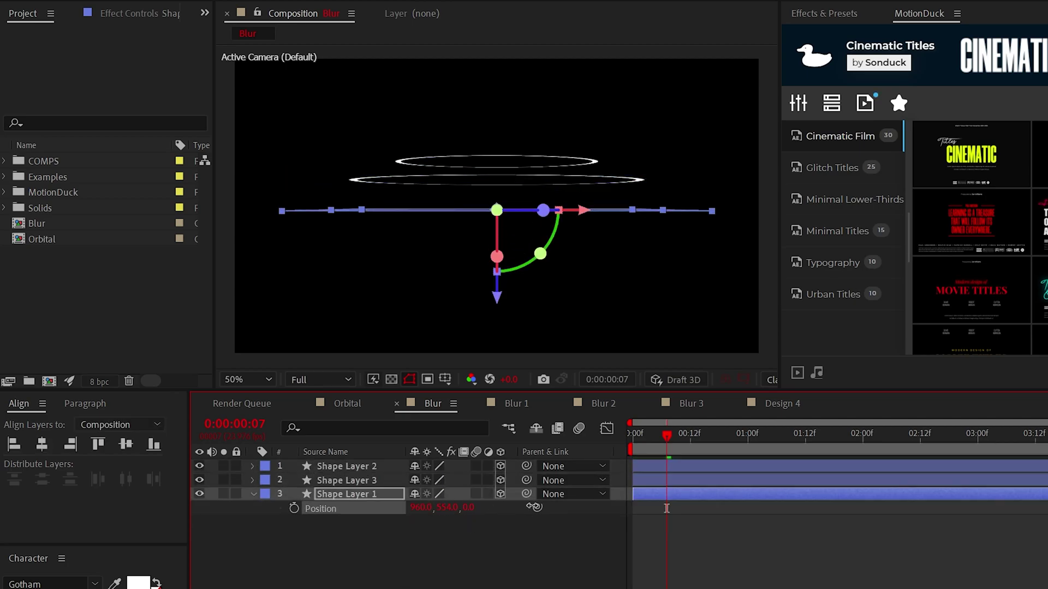
# Duplicate the lowest ring again, then lower Shape Layer 1 and show its scale to form a wider bottom ring
pyautogui.hotkey('ctrl', 'd')
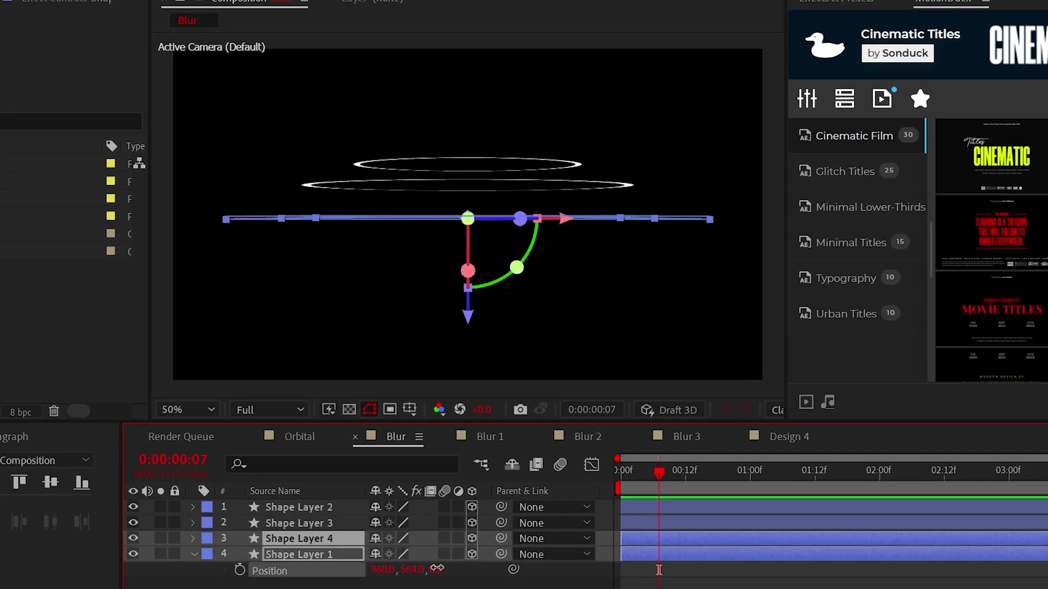
pyautogui.moveTo(436, 568); pyautogui.dragTo(481, 568)
pyautogui.press('s')
# Duplicate the topmost ring and raise the copy to a Y position of 300 as the top of the stack
pyautogui.click(298, 507)
pyautogui.hotkey('ctrl', 'd')
pyautogui.moveTo(412, 522); pyautogui.dragTo(343, 522)
# Select all five rings and move the whole stack down in the frame
pyautogui.hotkey('ctrl', 'a')
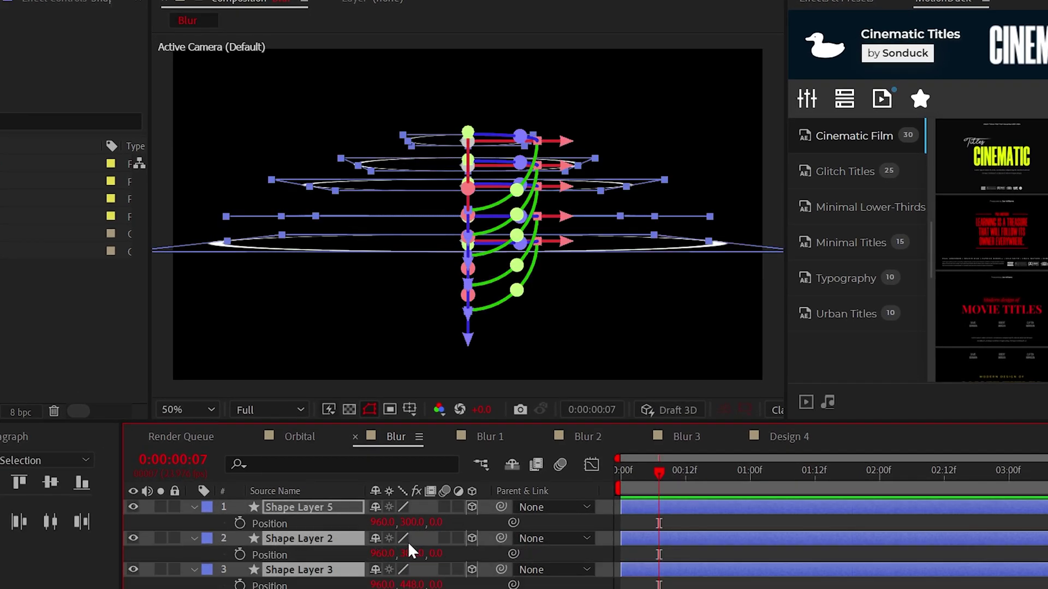
pyautogui.moveTo(410, 553); pyautogui.dragTo(475, 553)
pyautogui.click(426, 291)
pyautogui.moveTo(480, 252); pyautogui.dragTo(483, 231)
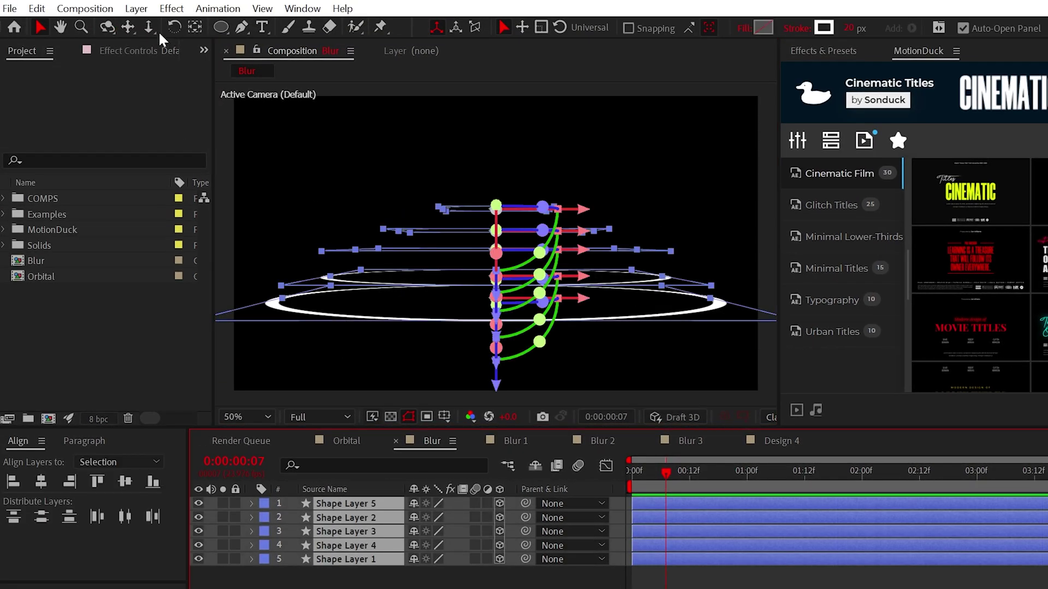
# Pre-compose all five ring layers into a composition named Design and turn on its collapse transformations switch
pyautogui.click(136, 8)
pyautogui.click(197, 383)
pyautogui.write('Design')
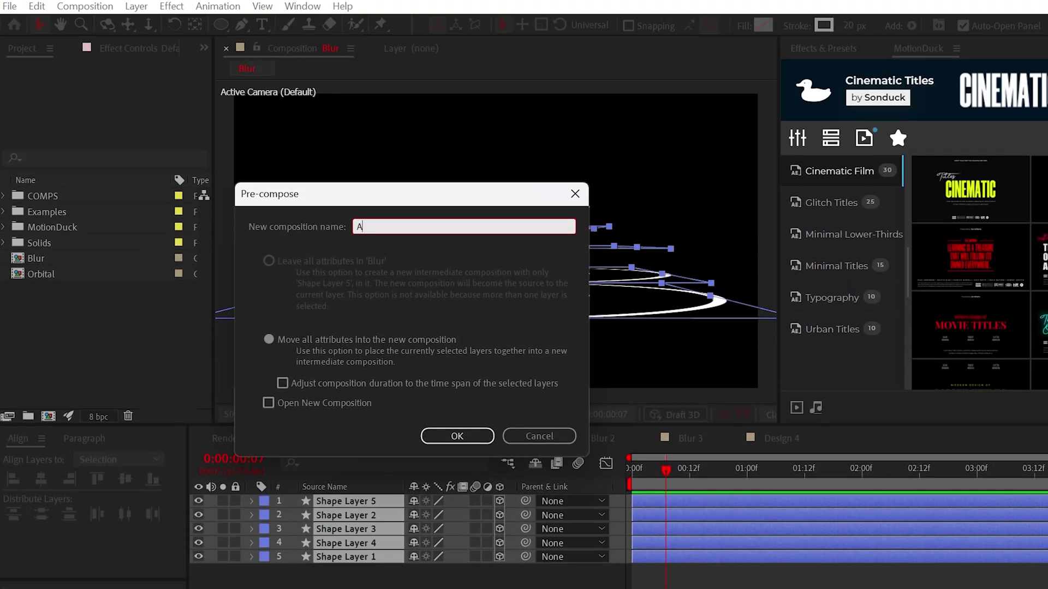
pyautogui.press('Return')
pyautogui.click(397, 487)
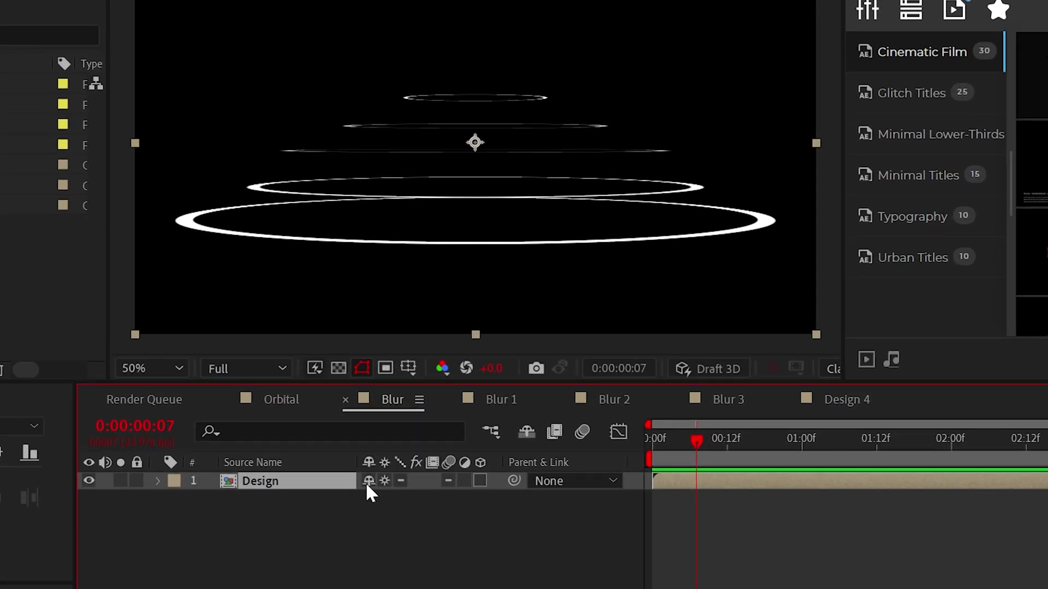
# Add a new camera layer with the default settings to the Blur composition
pyautogui.click(322, 513)
pyautogui.click(78, 8)
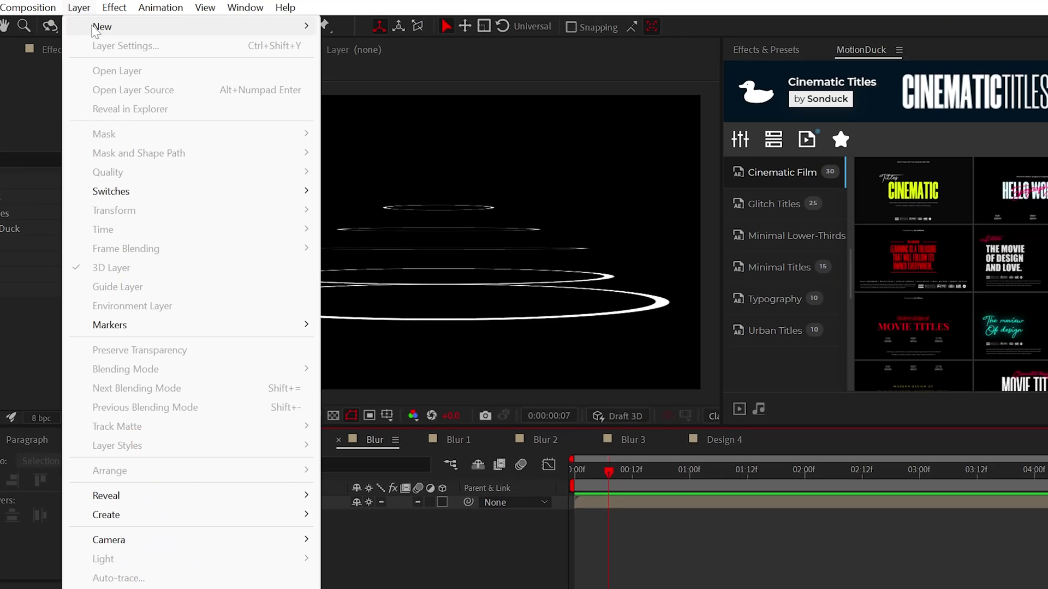
pyautogui.moveTo(97, 28)
pyautogui.click(367, 84)
pyautogui.press('Return')
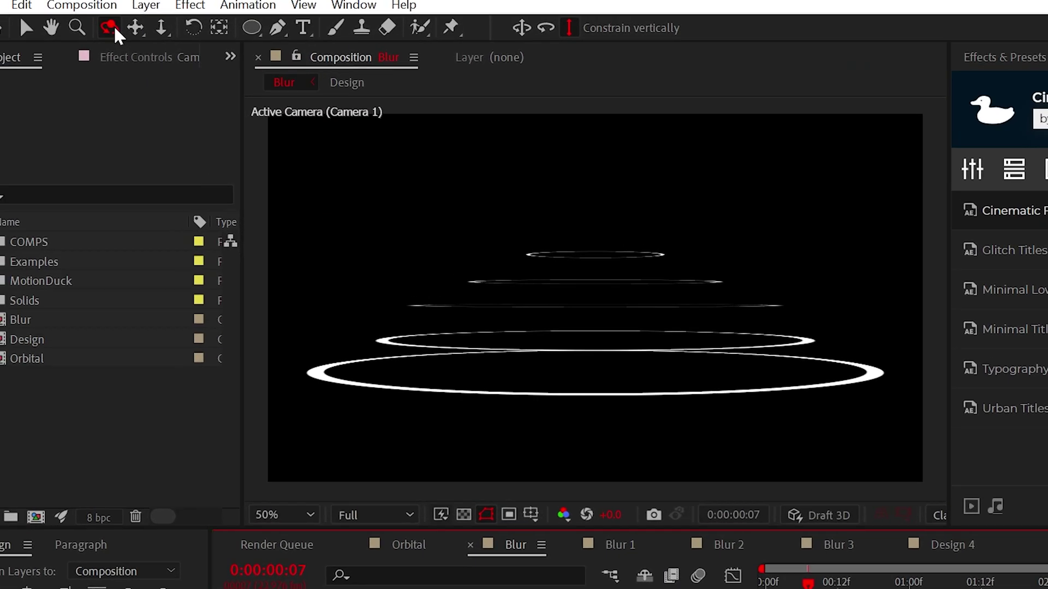
# Orbit, dolly and reposition Camera 1 so the ring stack is seen closer up and from above
pyautogui.click(56, 29)
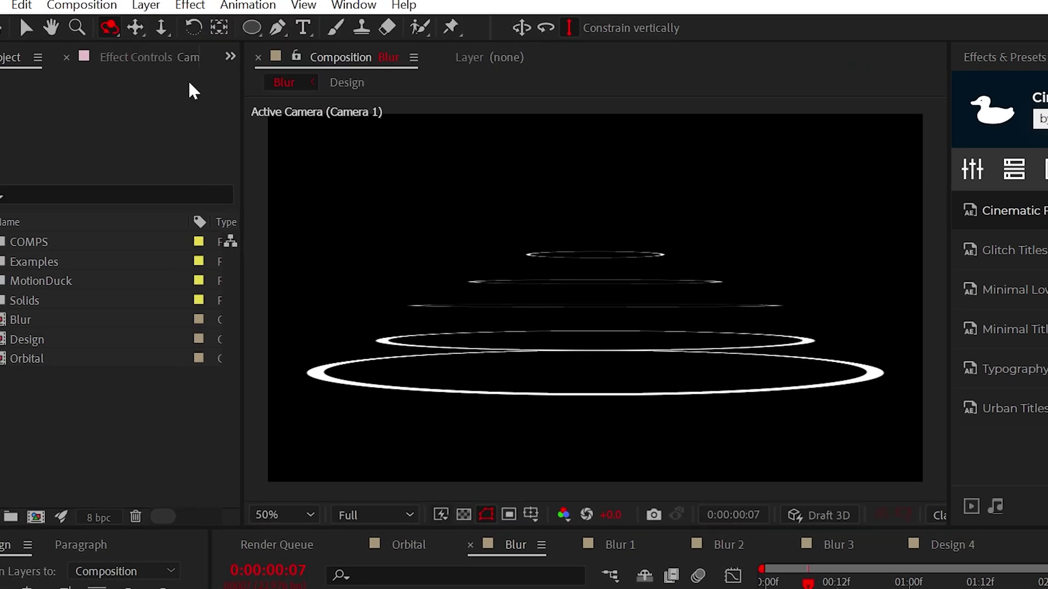
pyautogui.moveTo(399, 281); pyautogui.dragTo(406, 302)
pyautogui.moveTo(540, 366); pyautogui.dragTo(579, 267)
pyautogui.press('c')
pyautogui.press('c')
pyautogui.press('c')
pyautogui.press('c')
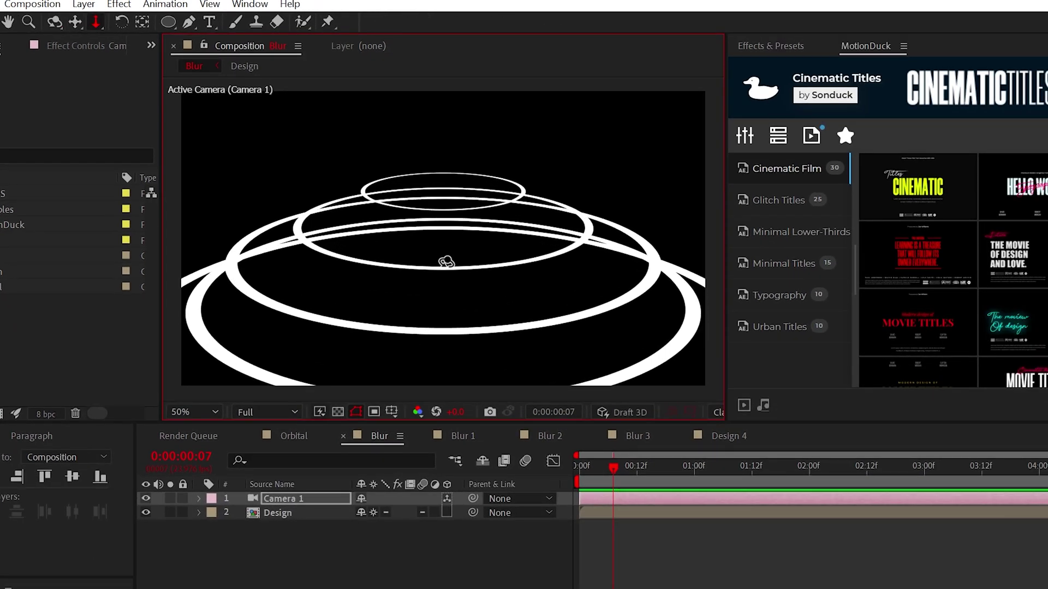
pyautogui.moveTo(443, 218); pyautogui.dragTo(443, 163)
pyautogui.press('v')
# Turn on Camera 1's depth of field with an aperture of 760.3 pixels and a focus distance of 1324.7 pixels
pyautogui.click(199, 499)
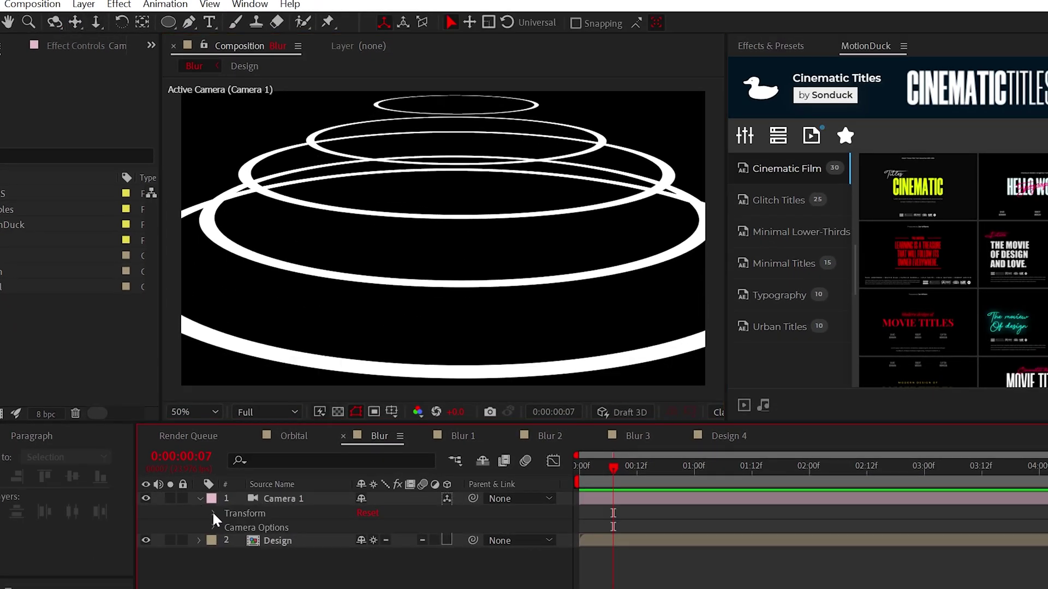
pyautogui.click(214, 528)
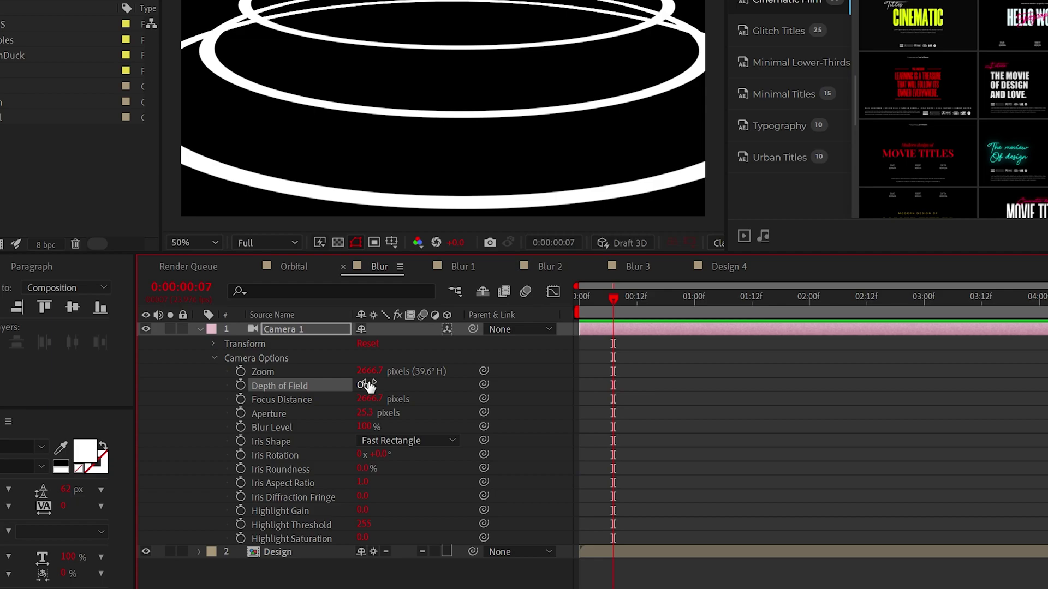
pyautogui.moveTo(464, 411); pyautogui.dragTo(985, 432)
pyautogui.moveTo(372, 479); pyautogui.dragTo(275, 480)
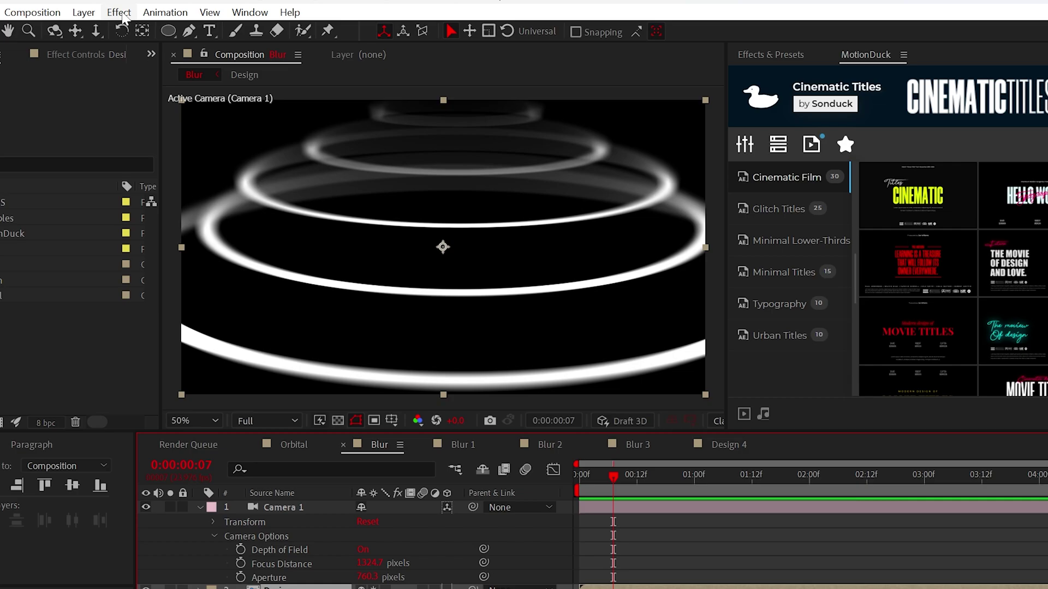
# Apply a 4-Color Gradient to the Design layer using two yellow tones and two orange tones
pyautogui.click(118, 12)
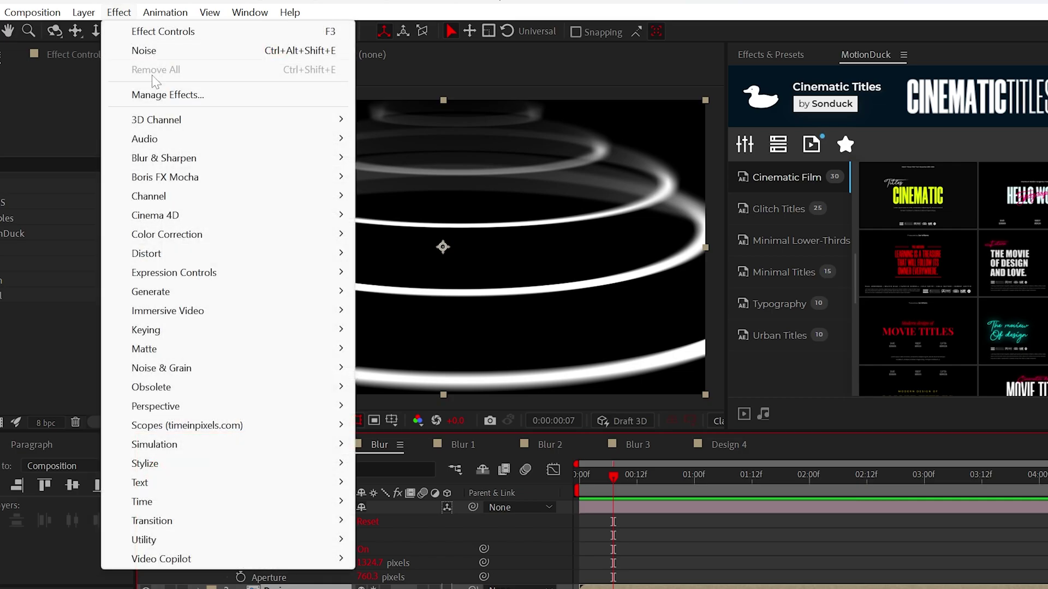
pyautogui.moveTo(162, 298)
pyautogui.click(363, 293)
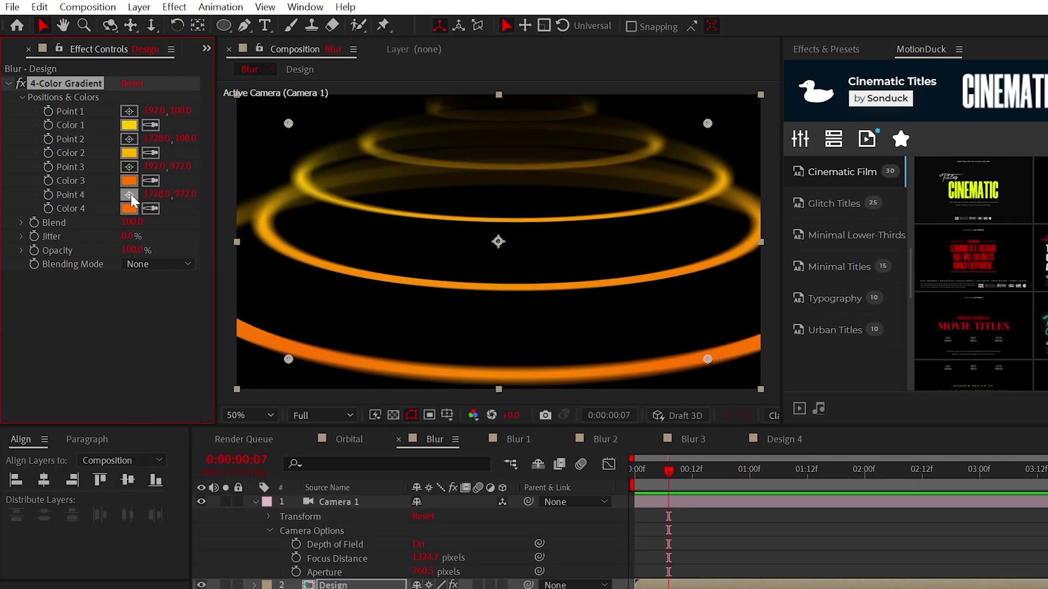
pyautogui.click(128, 209)
pyautogui.click(354, 323)
# Add a Glow to the Design layer with an 80.4% threshold and a radius of 502, and duplicate it
pyautogui.click(174, 6)
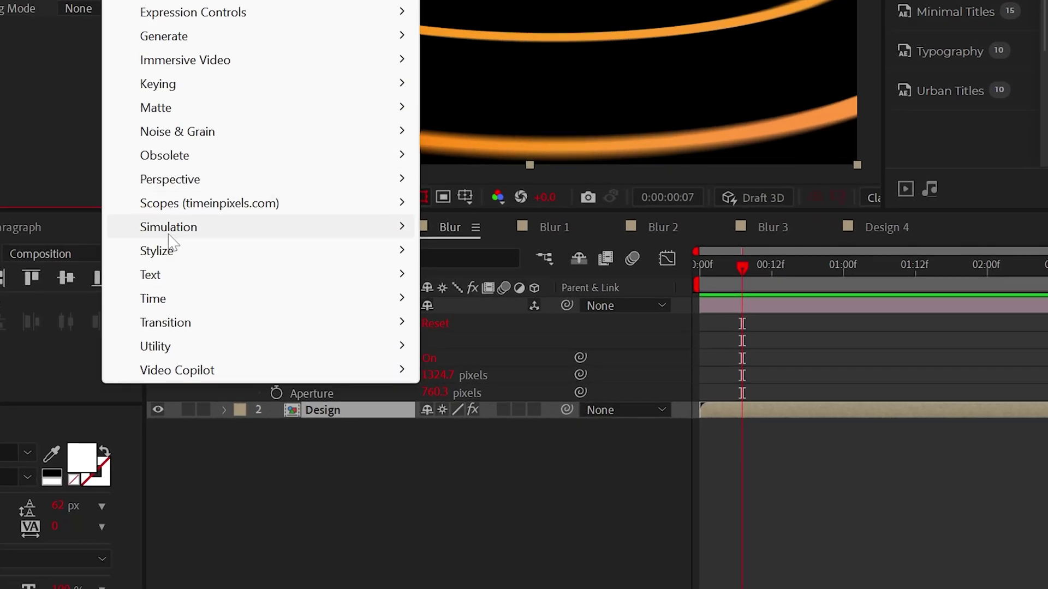
pyautogui.moveTo(169, 259)
pyautogui.click(491, 342)
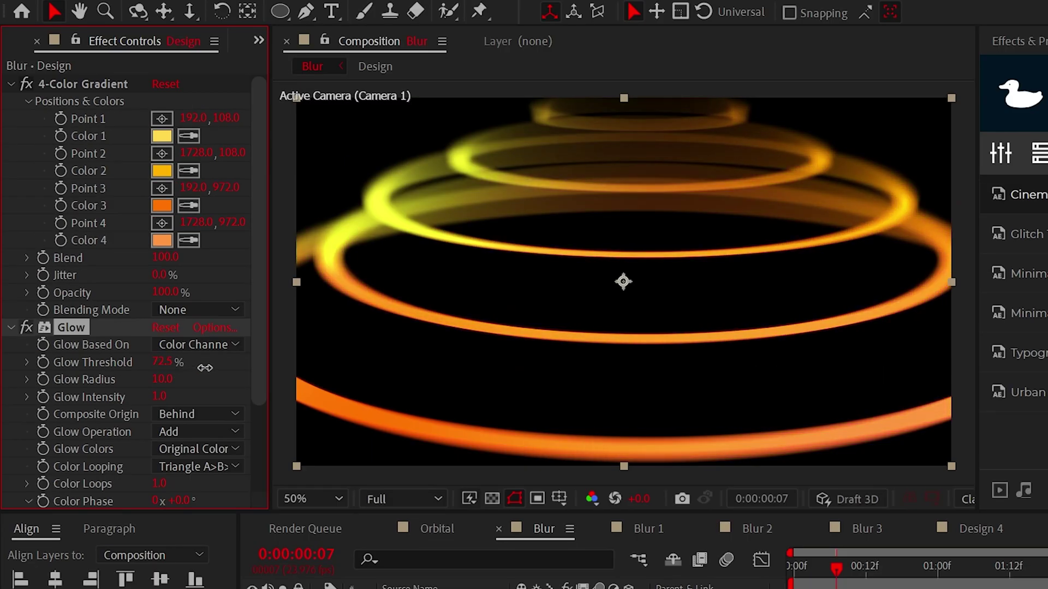
pyautogui.moveTo(162, 383); pyautogui.dragTo(340, 389)
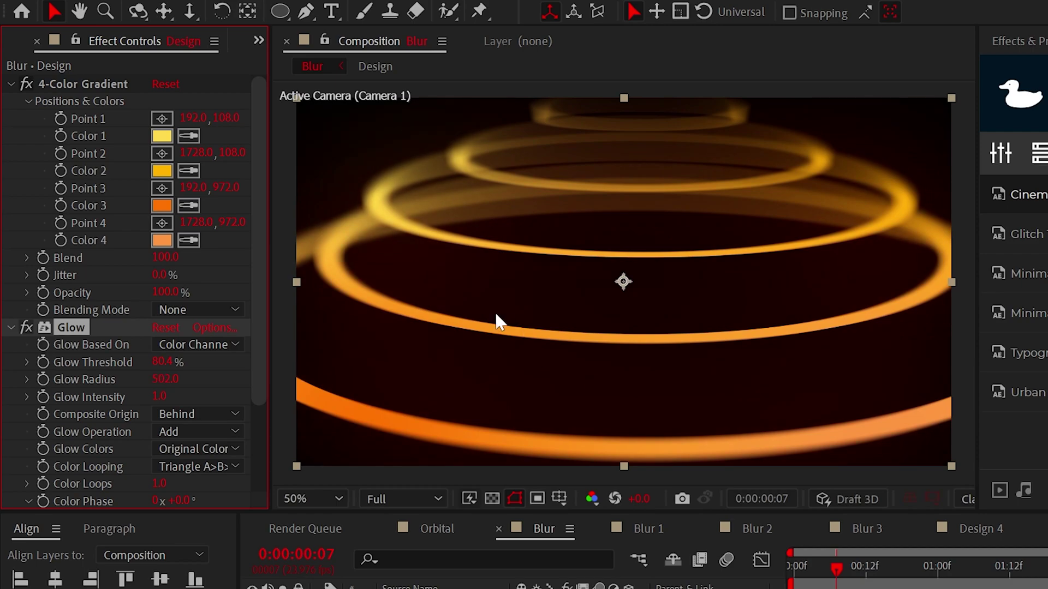
pyautogui.hotkey('ctrl', 'd')
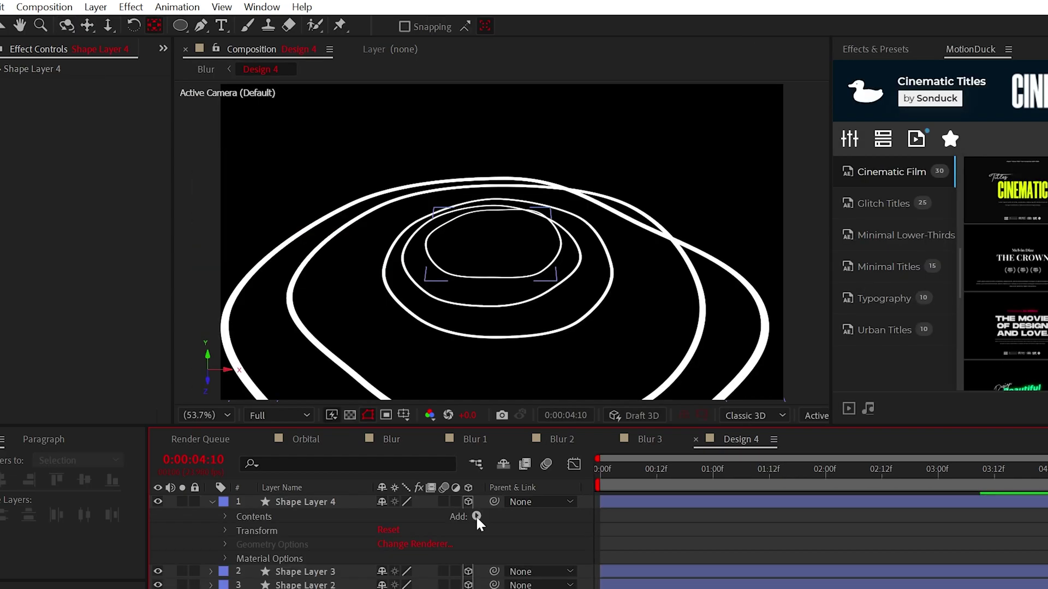
# Add a Wiggle Paths operator to Shape Layer 4 in the Design 4 composition and preview the animation
pyautogui.click(464, 517)
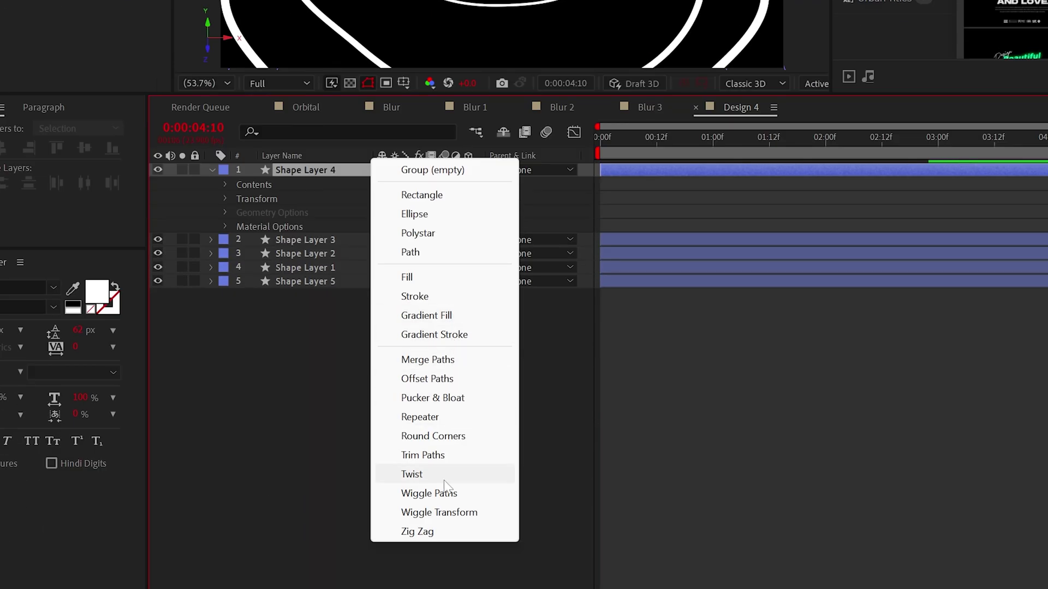
pyautogui.click(431, 493)
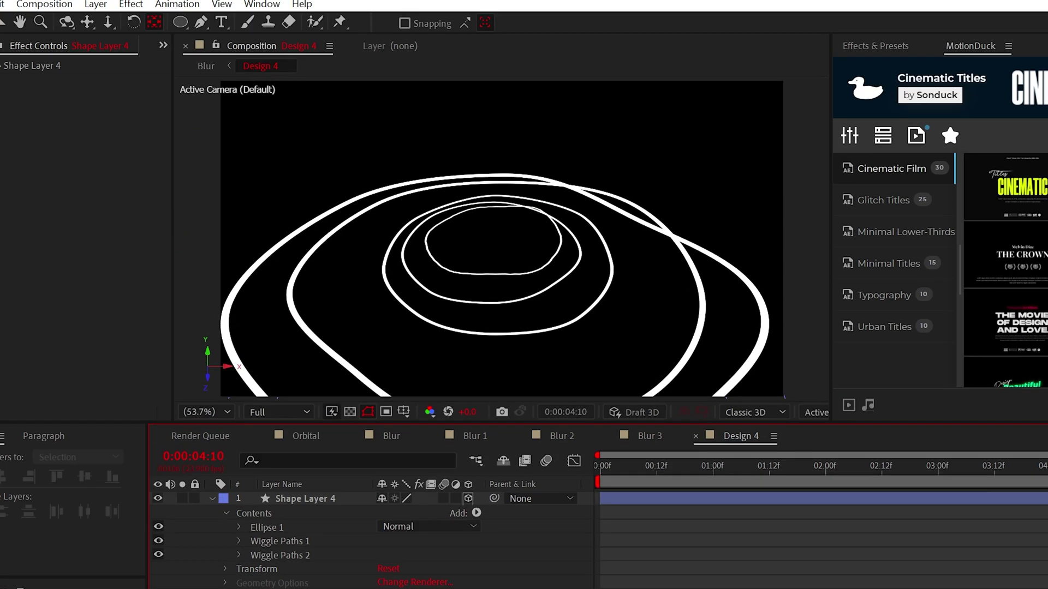
pyautogui.press('space')
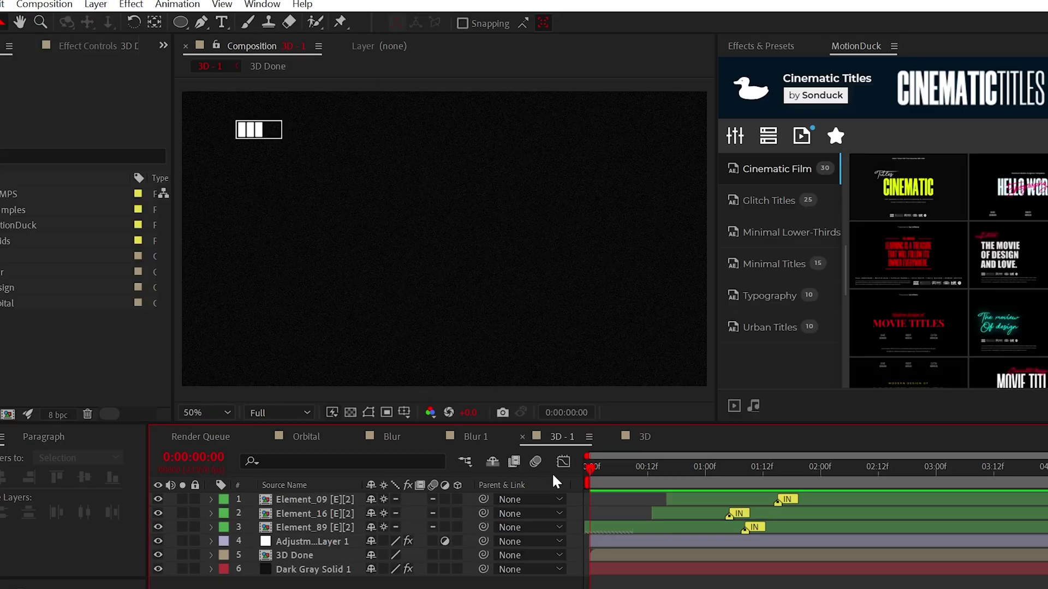
pyautogui.press('space')
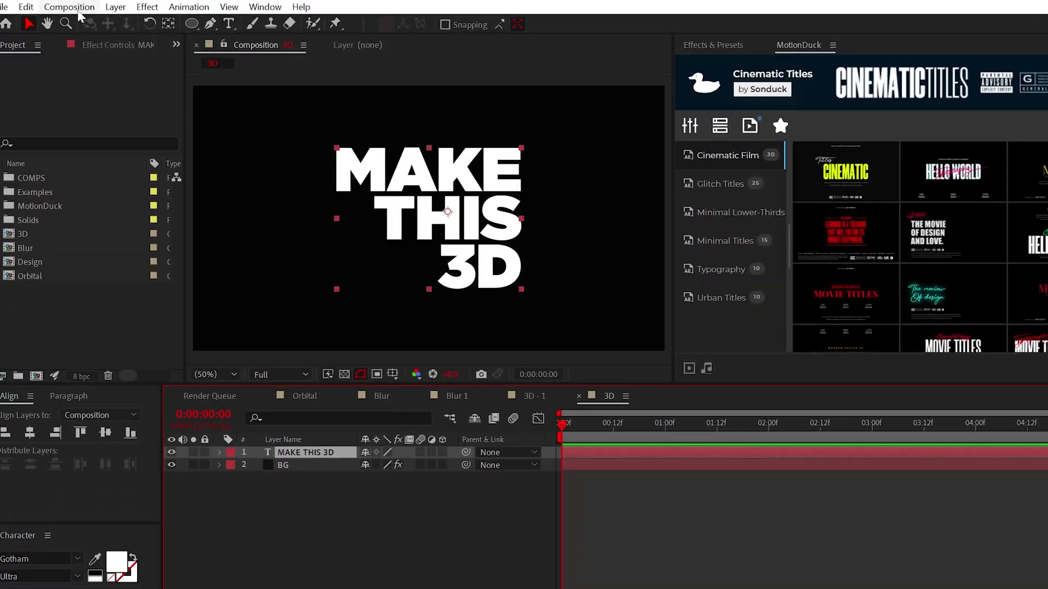
# Switch the 3D composition's renderer to Cinema 4D
pyautogui.click(69, 7)
pyautogui.click(92, 46)
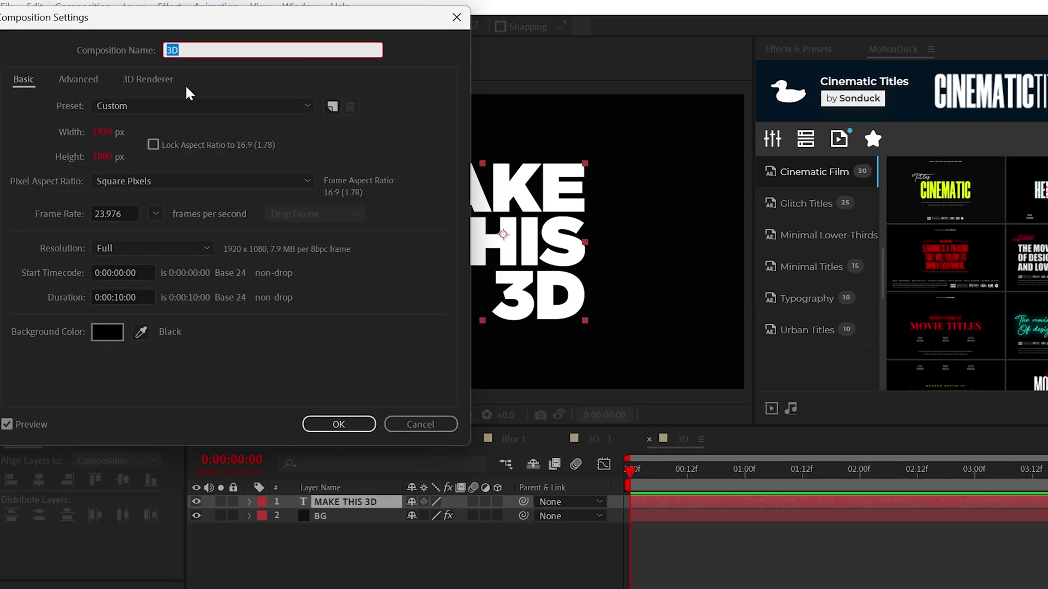
pyautogui.click(126, 72)
pyautogui.click(105, 207)
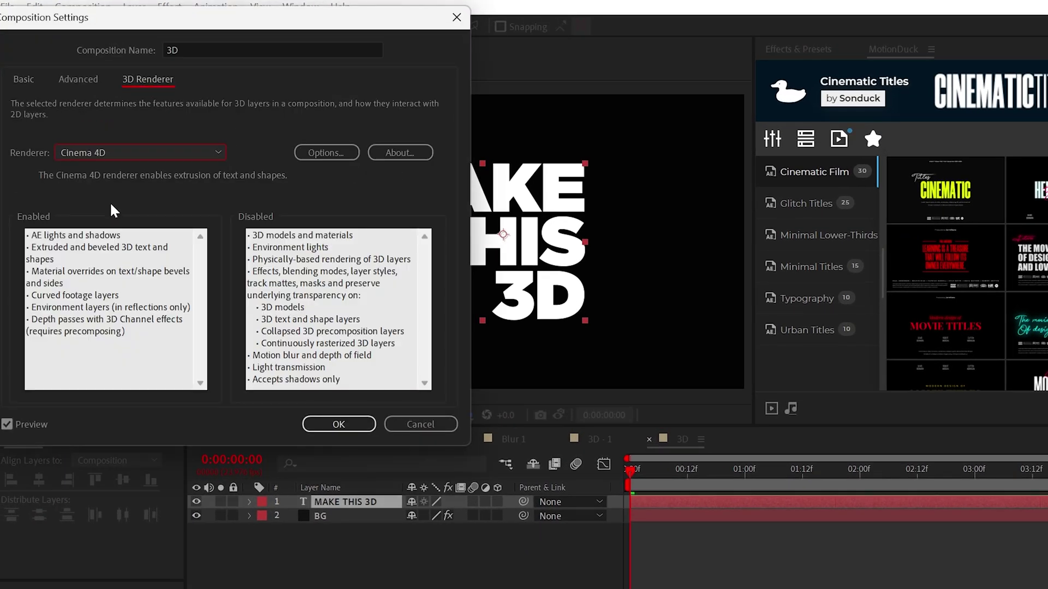
pyautogui.click(338, 424)
# Make the MAKE THIS 3D text a 3D layer and set its extrusion depth to 250
pyautogui.click(497, 502)
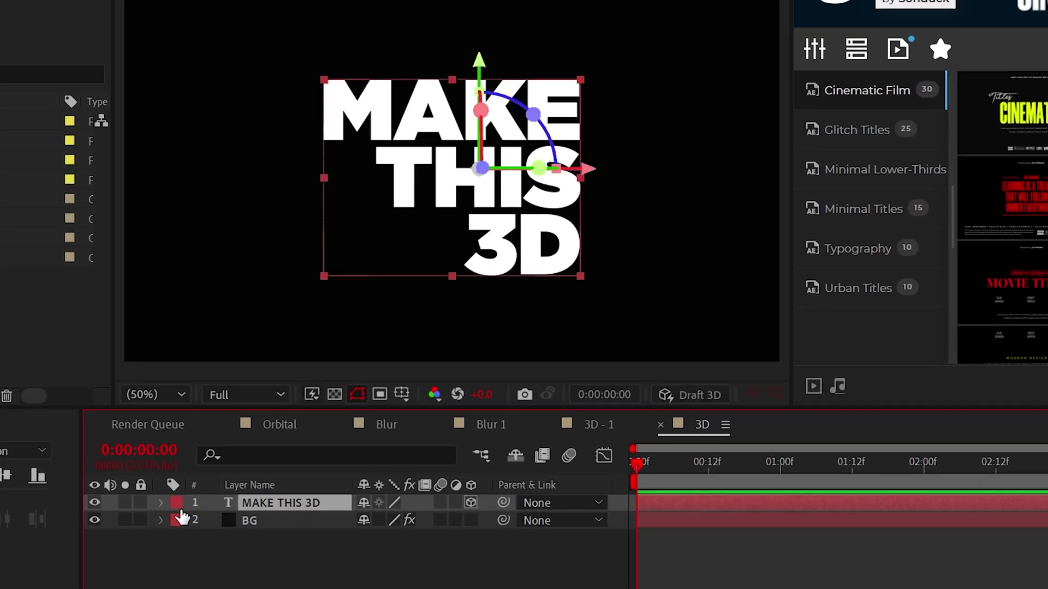
pyautogui.click(161, 503)
pyautogui.click(180, 556)
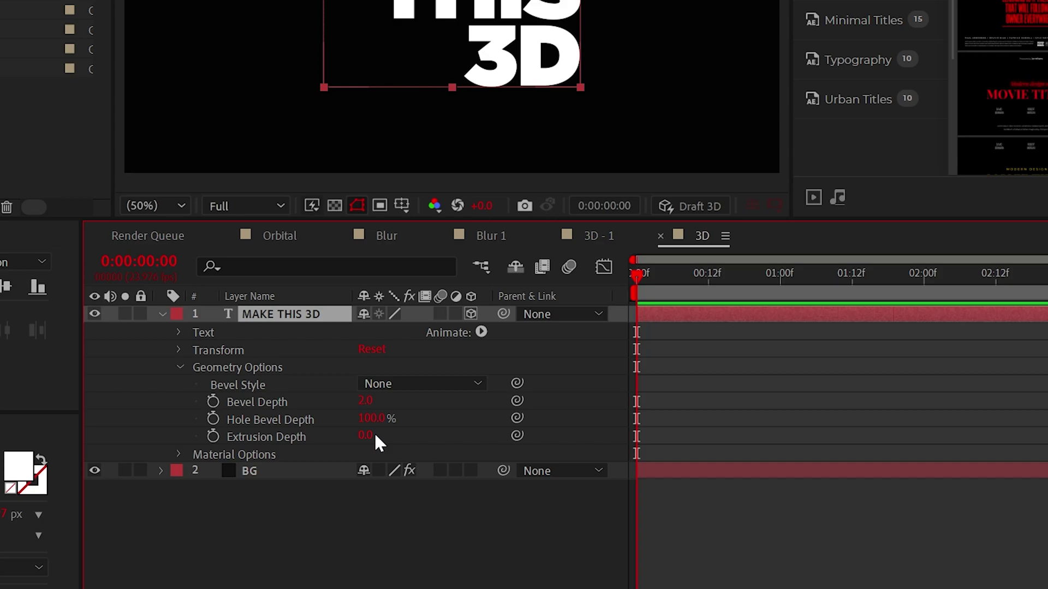
pyautogui.moveTo(376, 437); pyautogui.dragTo(476, 433)
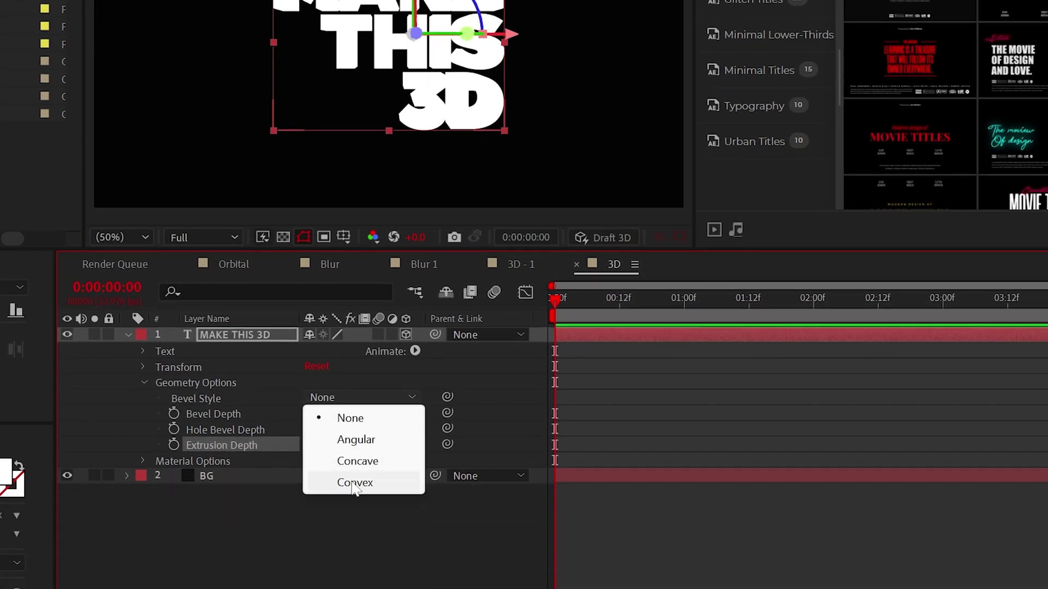
# Give the extruded text a Convex bevel style with a bevel depth of 10
pyautogui.click(356, 588)
pyautogui.moveTo(404, 421); pyautogui.dragTo(459, 431)
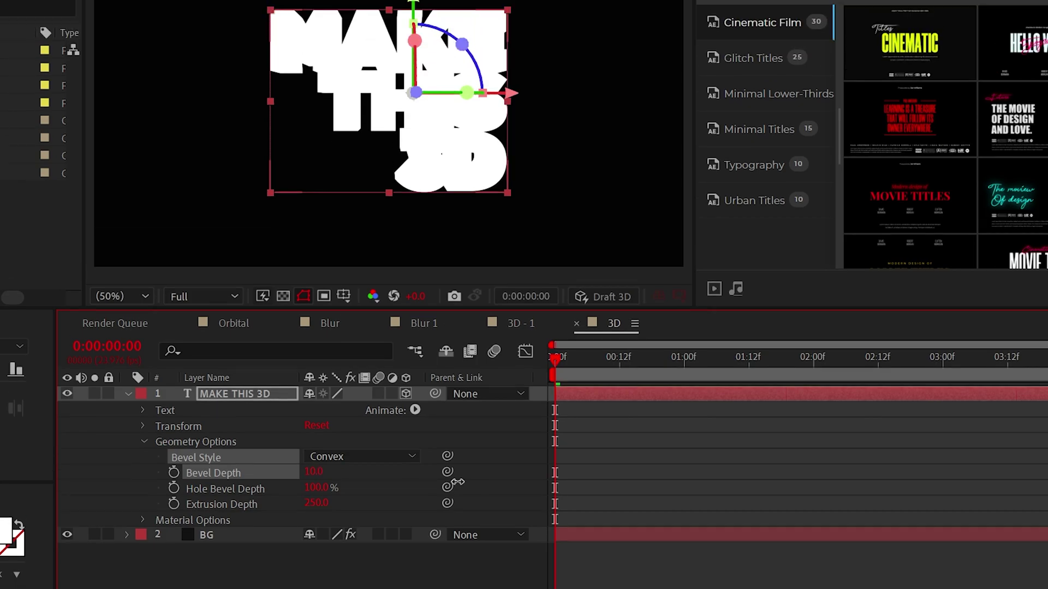
pyautogui.click(346, 588)
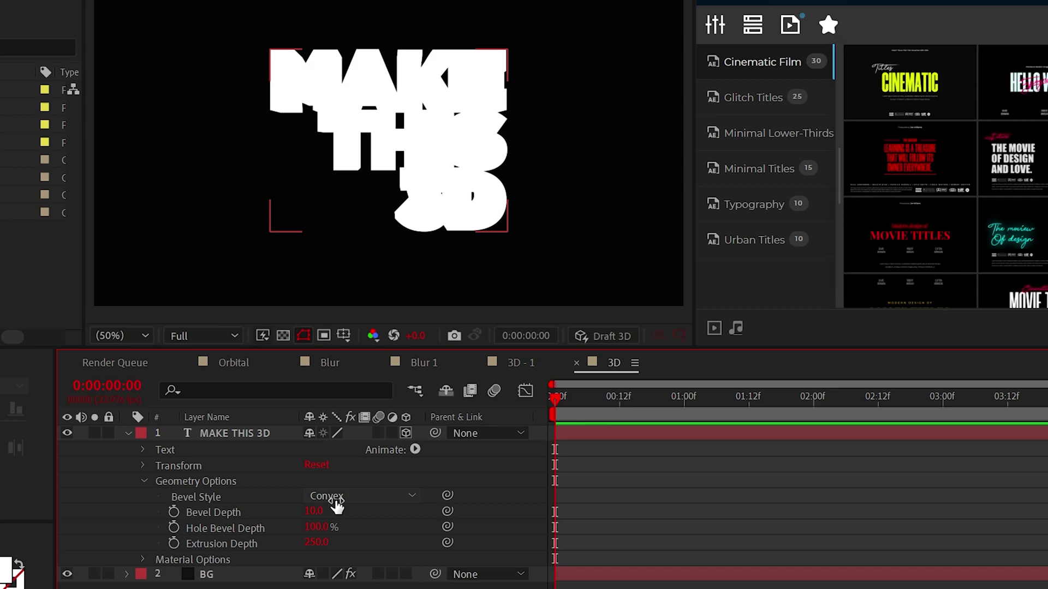
# Add a side color RGB animator to the MAKE THIS 3D text and set its color to black (000000)
pyautogui.click(144, 481)
pyautogui.click(415, 450)
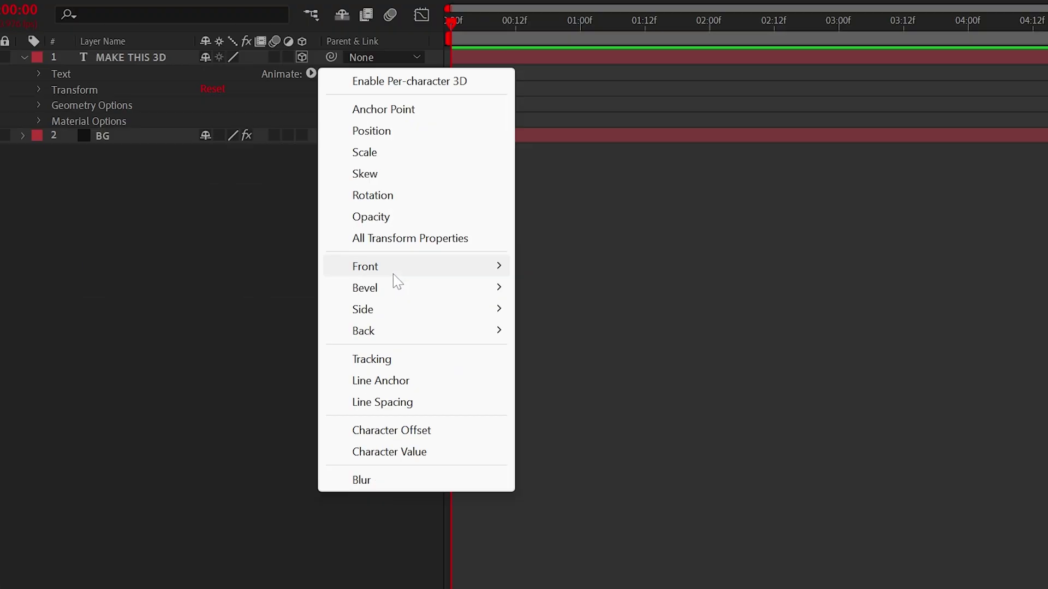
pyautogui.moveTo(497, 588)
pyautogui.moveTo(573, 315)
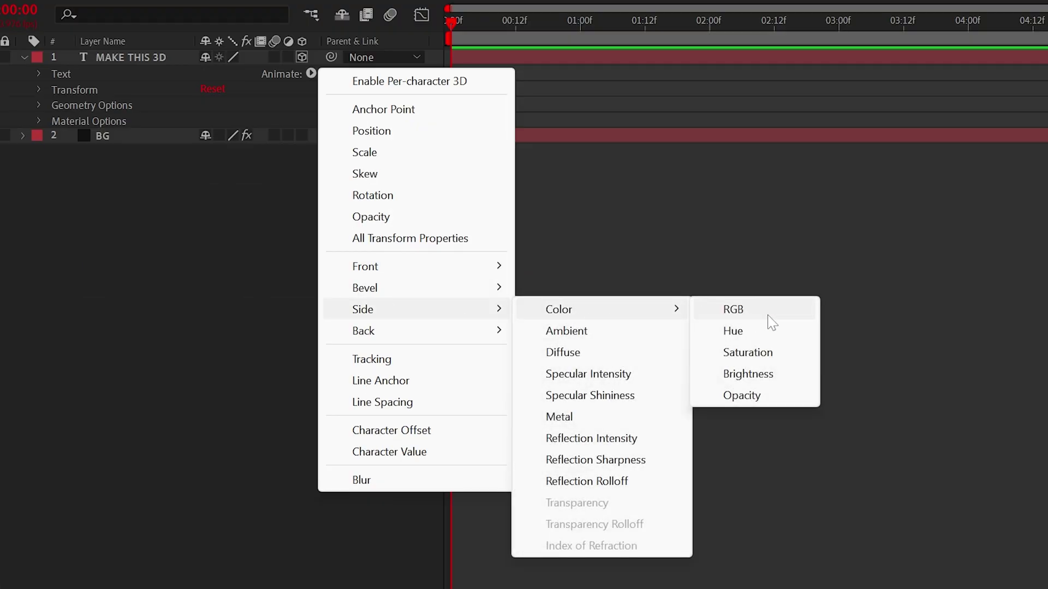
pyautogui.click(768, 316)
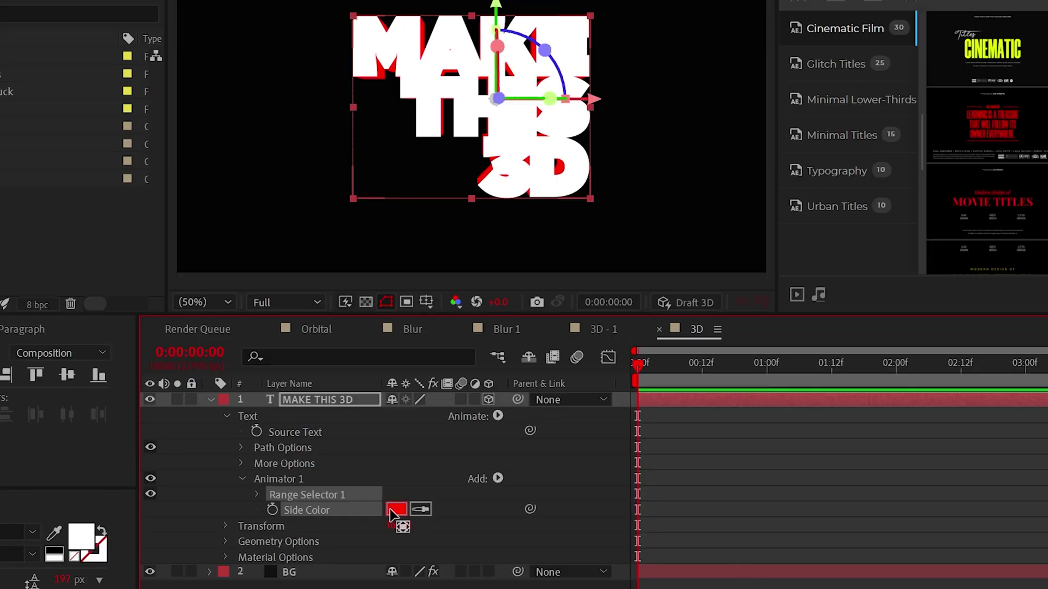
pyautogui.click(391, 512)
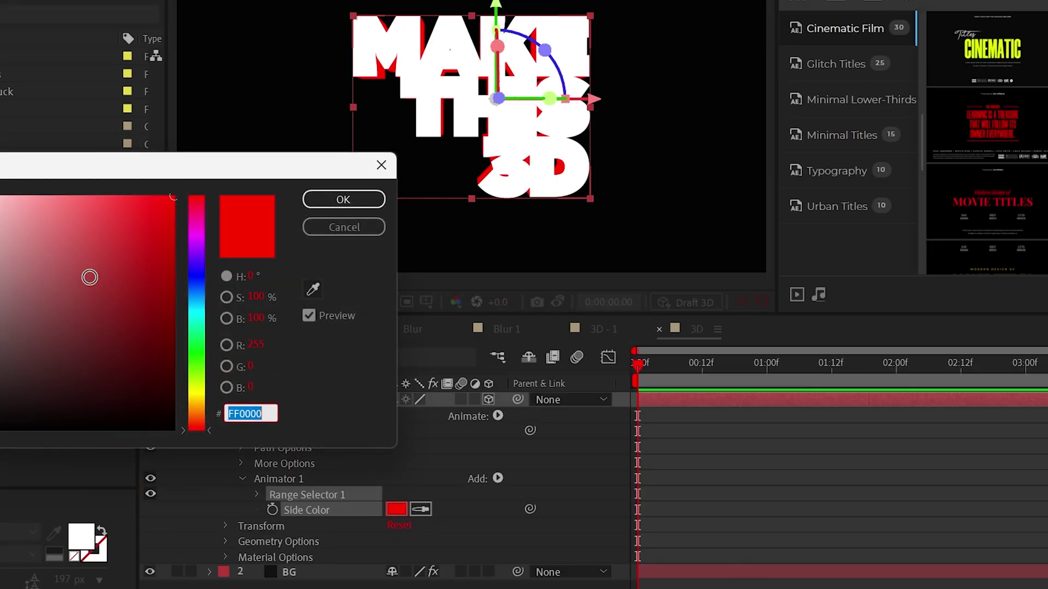
pyautogui.click(98, 430)
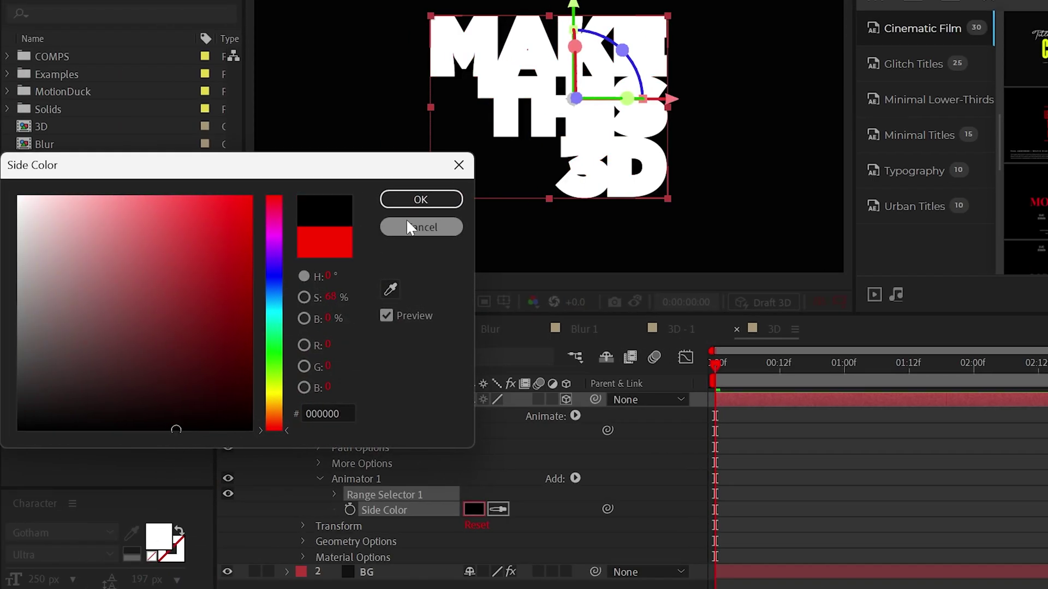
pyautogui.click(420, 199)
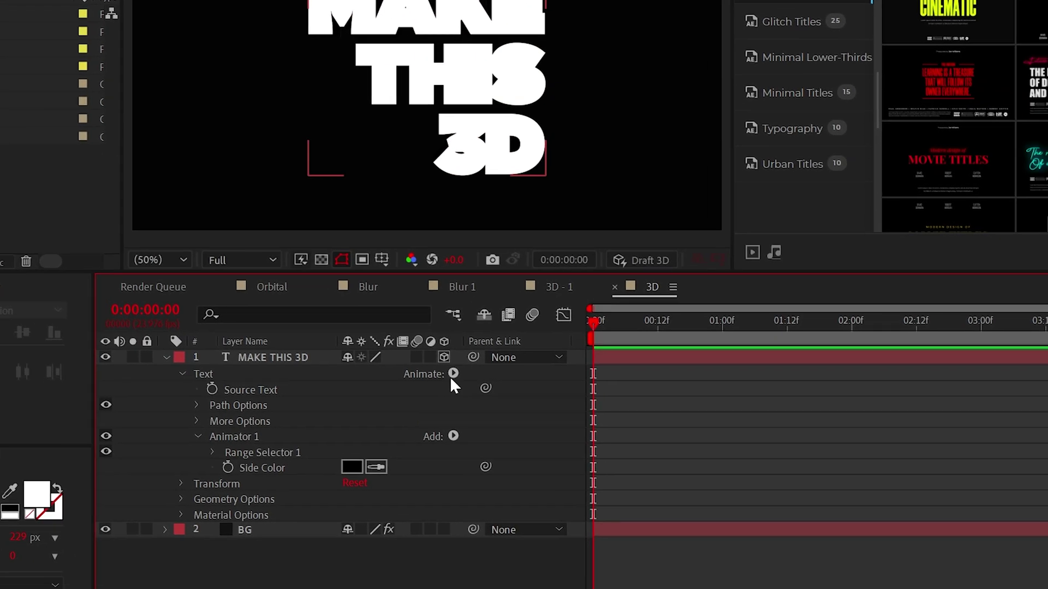
# Add a bevel color RGB animator to the text layer and set its color to black
pyautogui.click(575, 416)
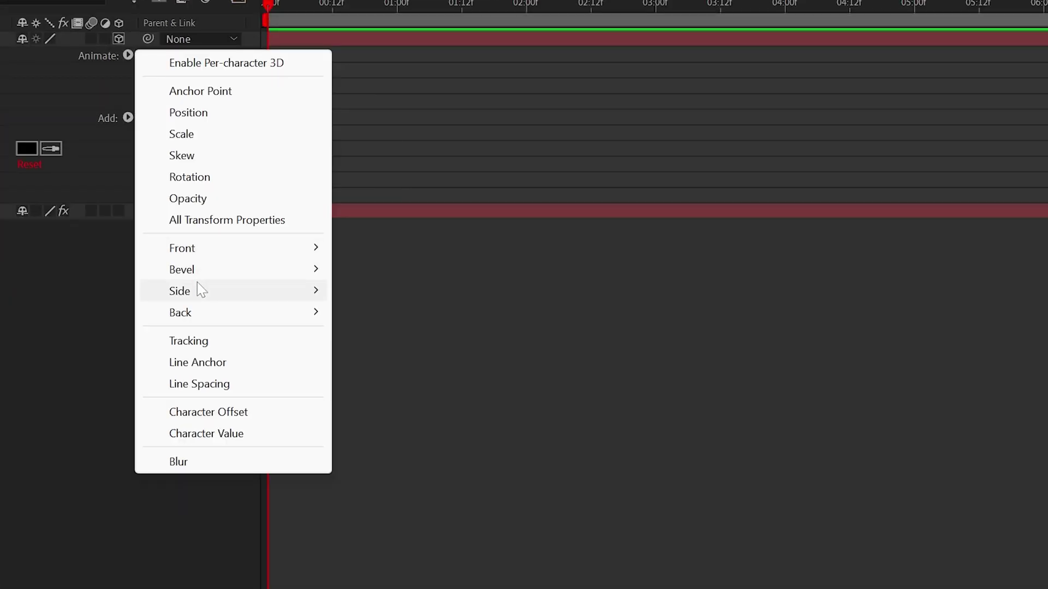
pyautogui.moveTo(197, 270)
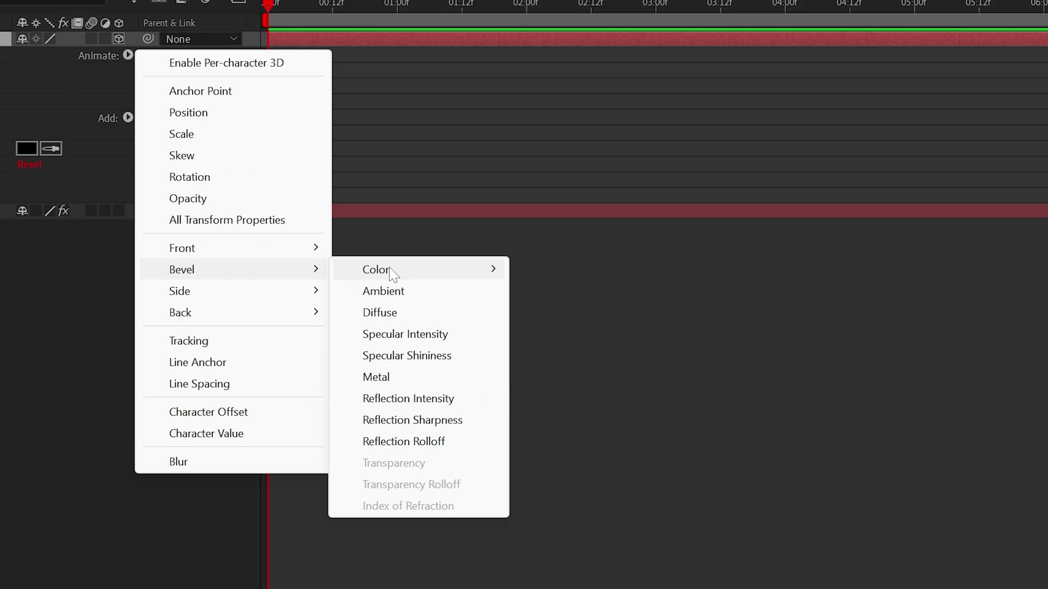
pyautogui.moveTo(393, 270)
pyautogui.click(546, 269)
pyautogui.click(391, 546)
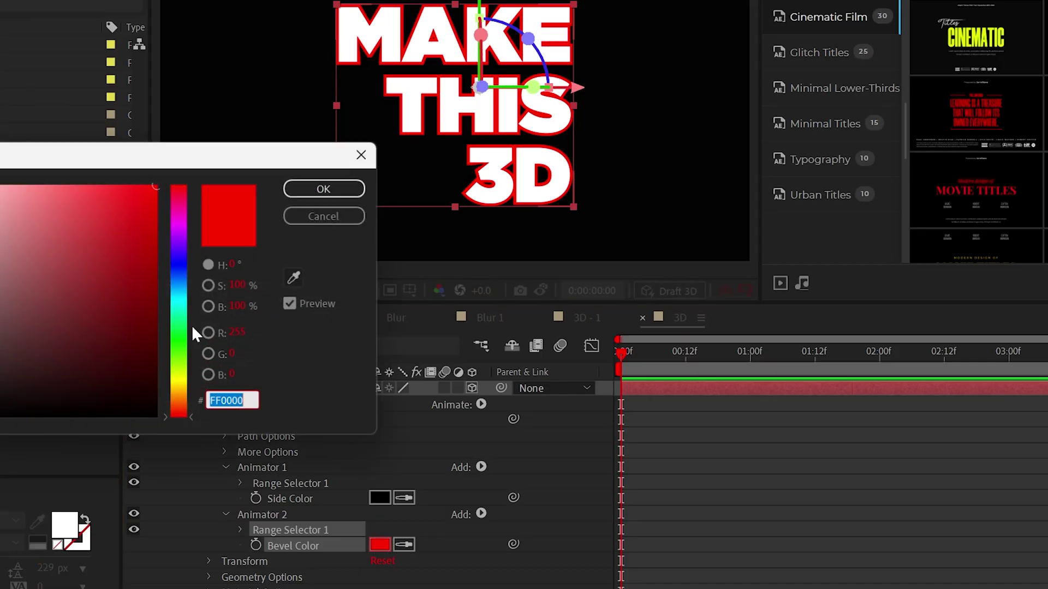
pyautogui.moveTo(235, 393); pyautogui.dragTo(259, 481)
pyautogui.click(420, 194)
# Add a Scale text animator to the MAKE THIS 3D layer, edit its scale value and expand its range selector
pyautogui.click(575, 405)
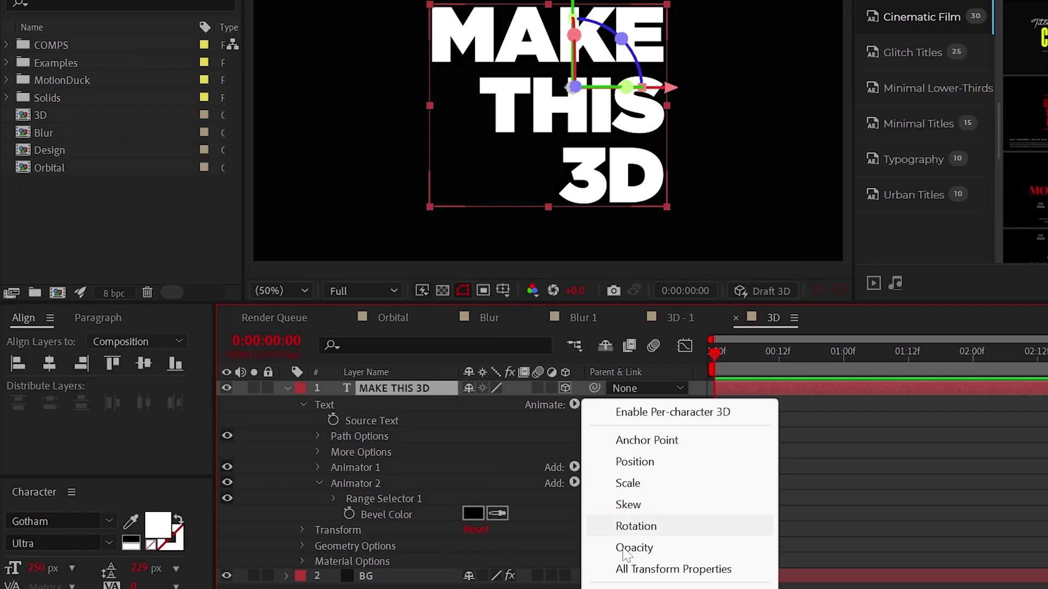
pyautogui.click(627, 483)
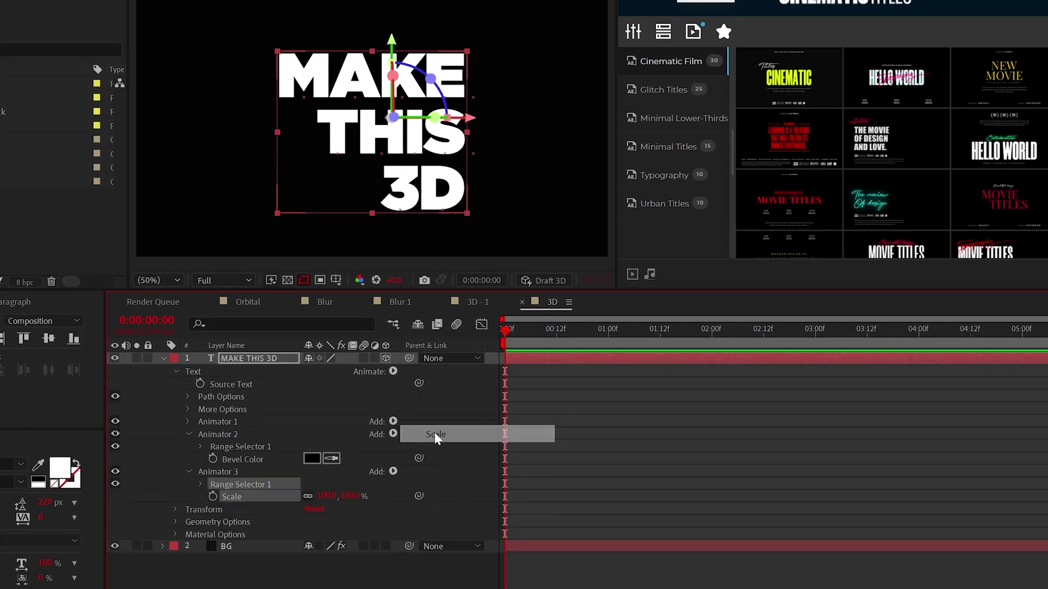
pyautogui.moveTo(492, 560); pyautogui.dragTo(464, 560)
pyautogui.click(492, 559)
pyautogui.write('00')
pyautogui.press('Return')
pyautogui.click(200, 484)
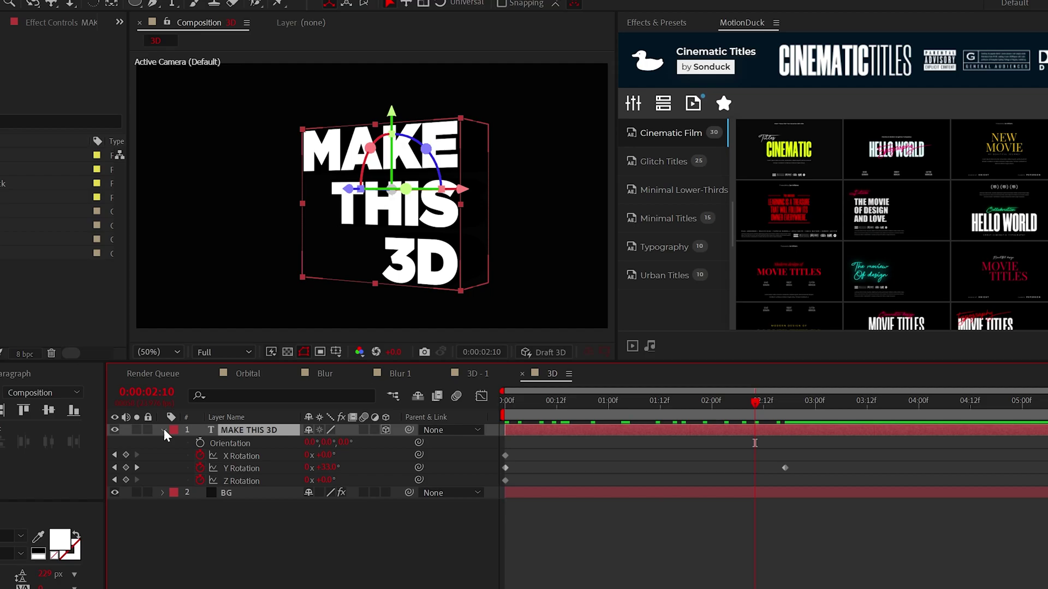
# Pre-compose the MAKE THIS 3D text layer under the name 3D
pyautogui.click(163, 430)
pyautogui.click(58, 9)
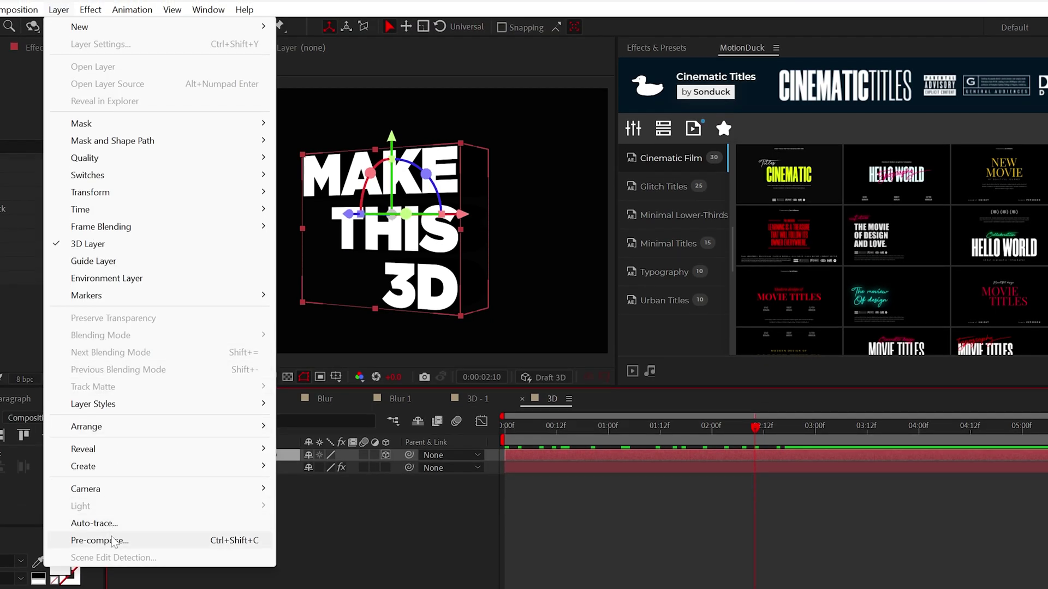
pyautogui.click(112, 540)
pyautogui.write('3D')
pyautogui.press('Return')
# Add a Stroke layer style to the pre-composed 3D layer and set its color to white (FFFFFF)
pyautogui.rightClick(231, 457)
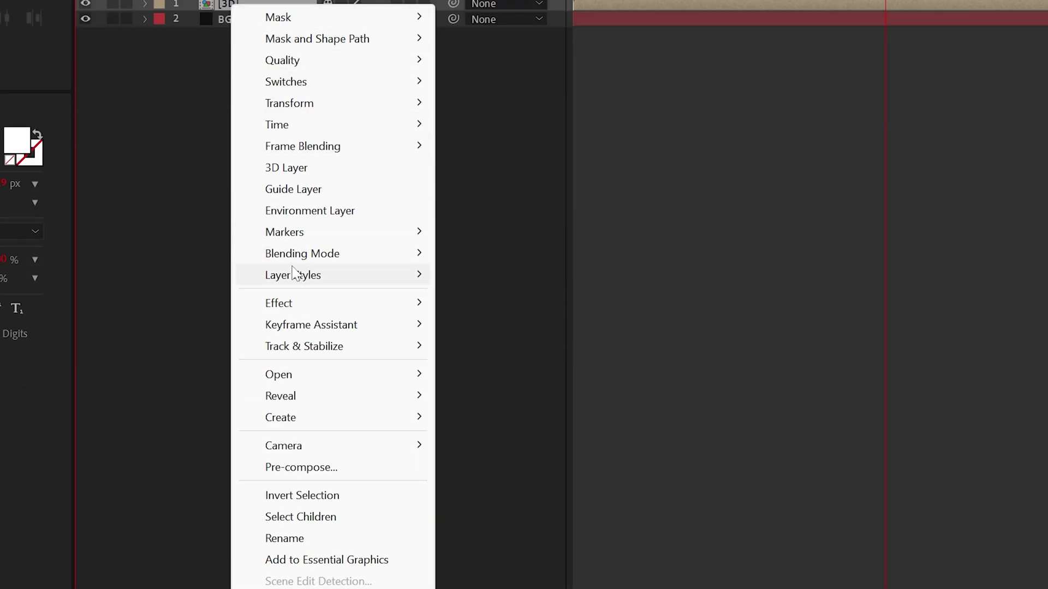
pyautogui.moveTo(293, 275)
pyautogui.click(476, 519)
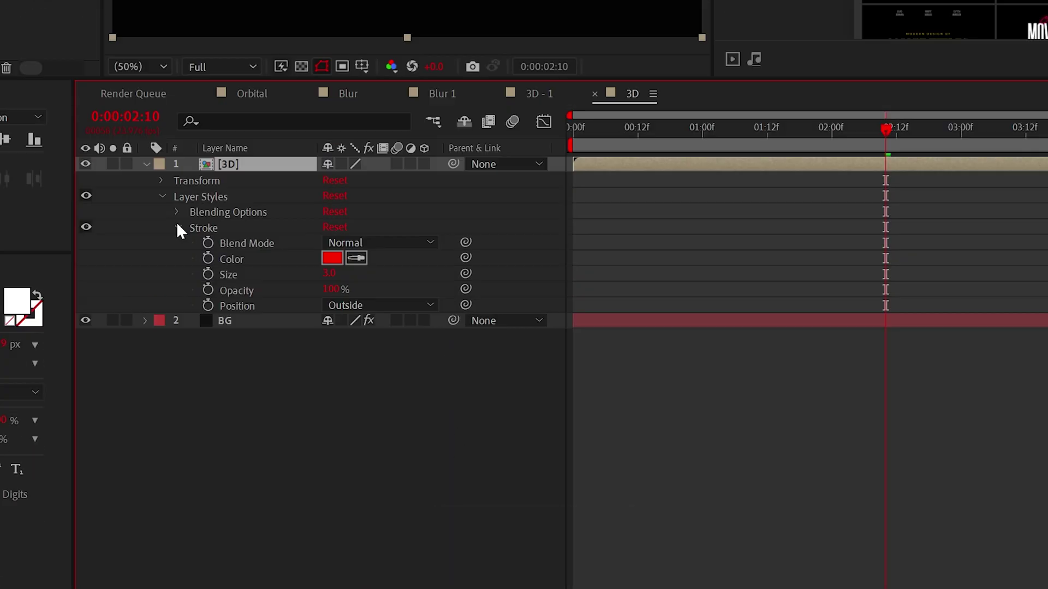
pyautogui.click(335, 257)
pyautogui.write('FFFFFF')
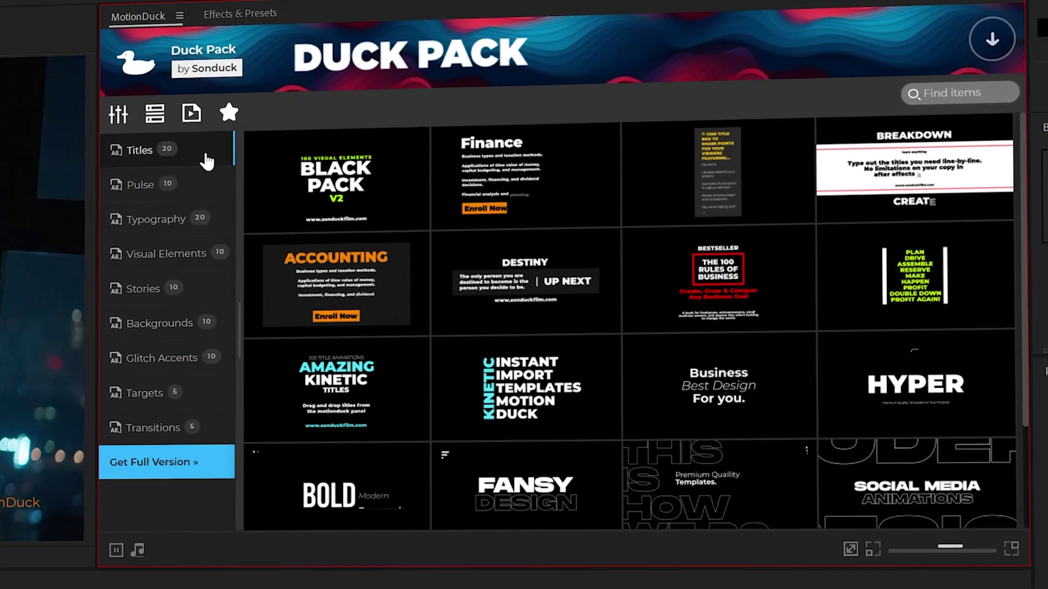
# Browse the Pulse and Typography categories of the Duck Pack library
pyautogui.click(163, 184)
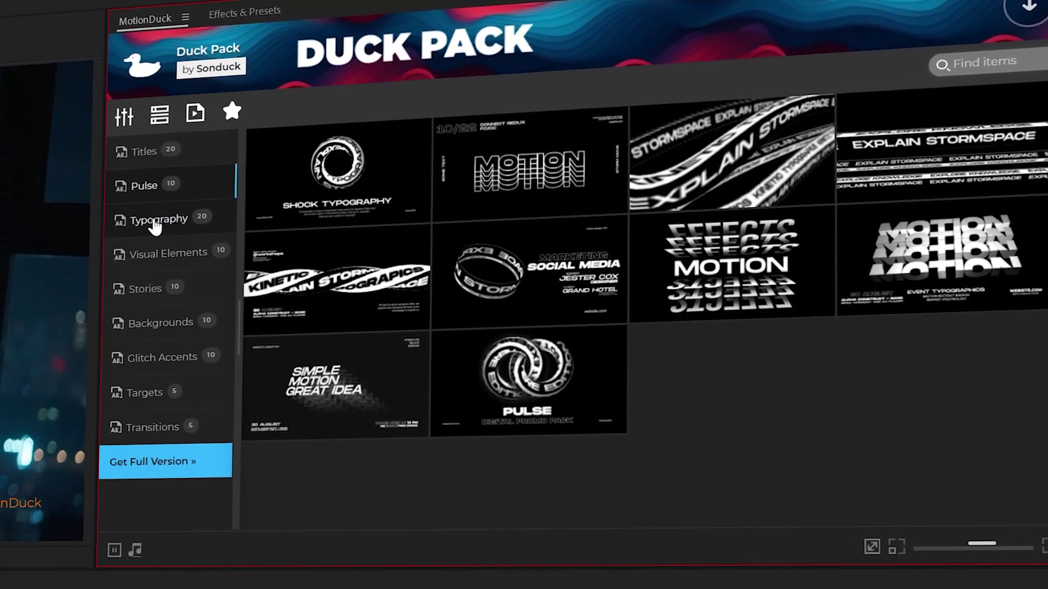
pyautogui.click(155, 223)
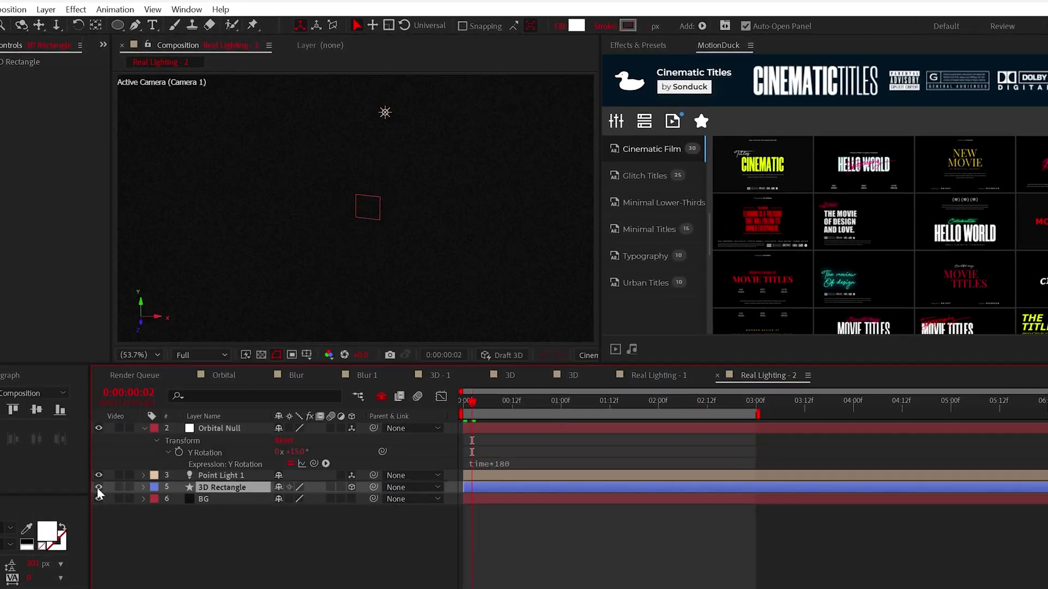
# Try rotating the 3D Rectangle layer about its Y axis
pyautogui.press('r')
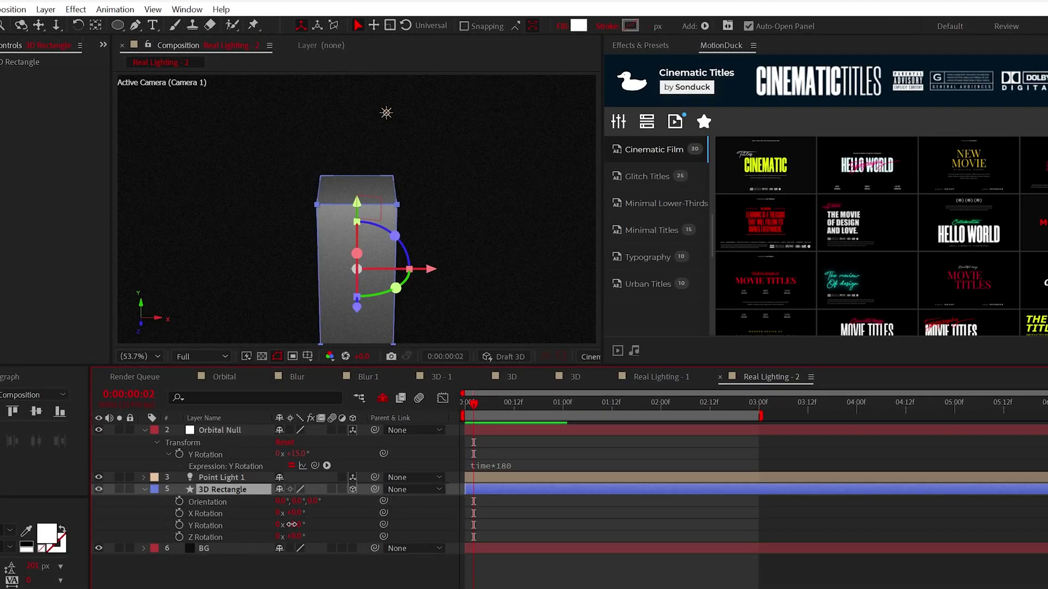
pyautogui.moveTo(292, 524); pyautogui.dragTo(398, 525)
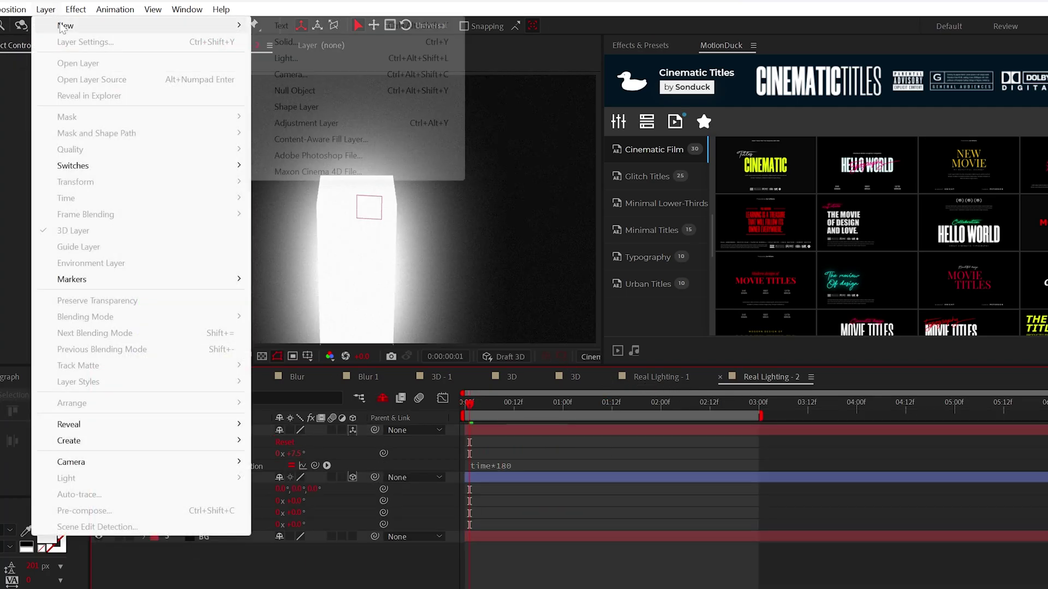
# Create a point light above the 3D rectangle and parent it to the Orbital Null
pyautogui.click(292, 47)
pyautogui.click(260, 517)
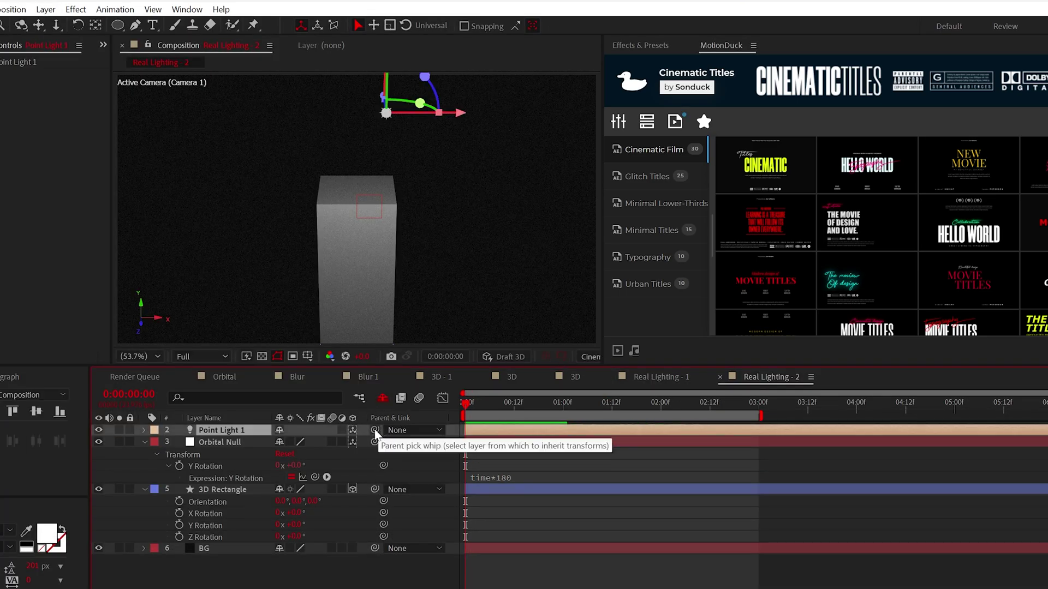
pyautogui.press('F2')
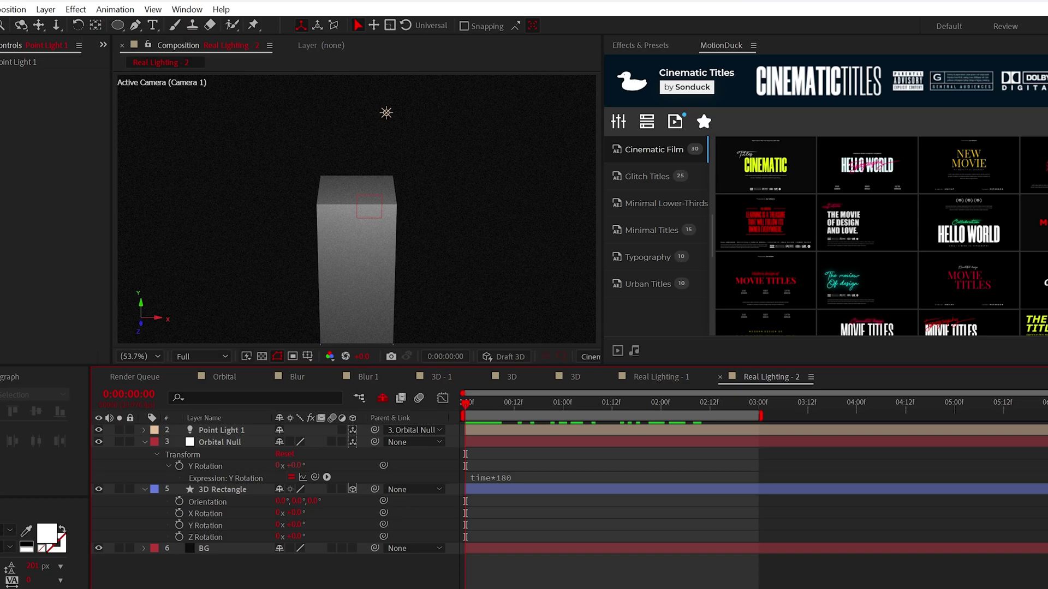
# Enlarge the viewer, switch it to 2 Views and scrub through time to examine the point light's orbit around the rectangle
pyautogui.moveTo(602, 290); pyautogui.dragTo(809, 264)
pyautogui.click(774, 357)
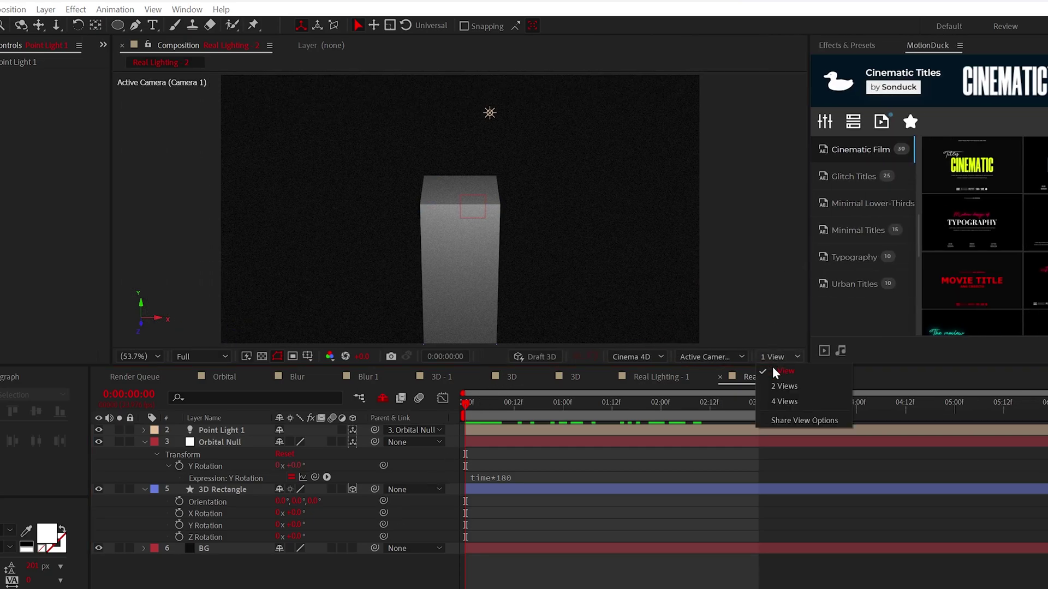
pyautogui.click(776, 386)
pyautogui.moveTo(809, 219); pyautogui.dragTo(787, 217)
pyautogui.moveTo(466, 403); pyautogui.dragTo(1047, 457)
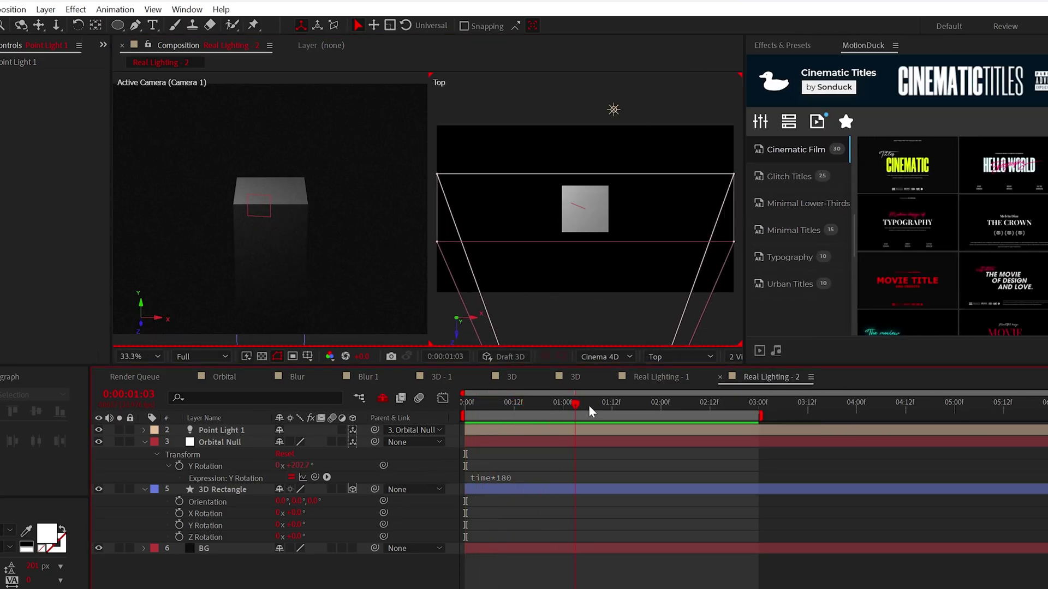
pyautogui.moveTo(719, 453); pyautogui.dragTo(443, 428)
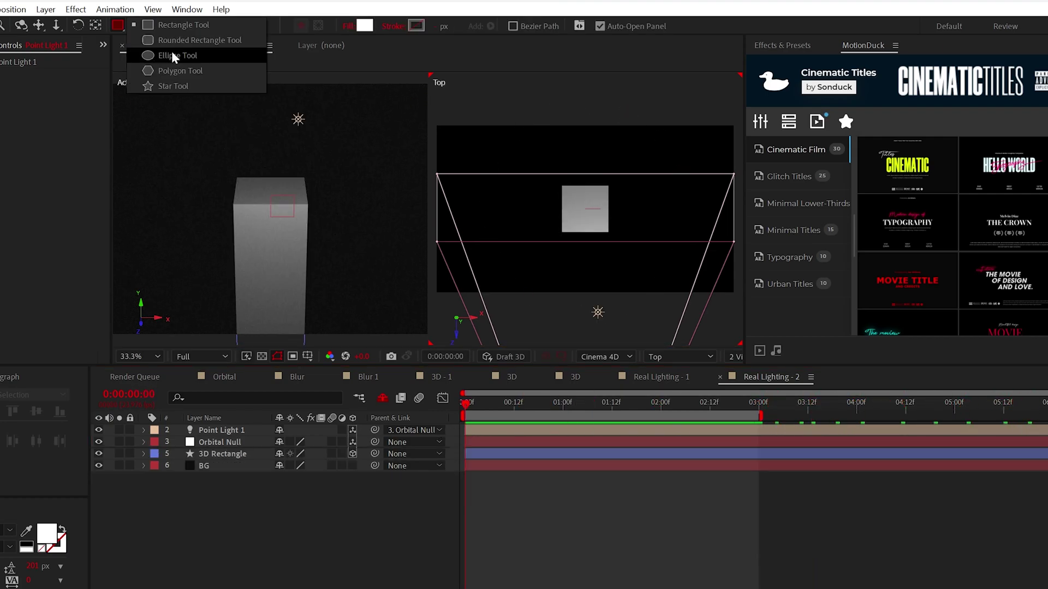
# Draw a white circle centered on the point light with the Ellipse tool and make its shape layer 3D
pyautogui.click(173, 55)
pyautogui.moveTo(298, 120); pyautogui.dragTo(317, 147)
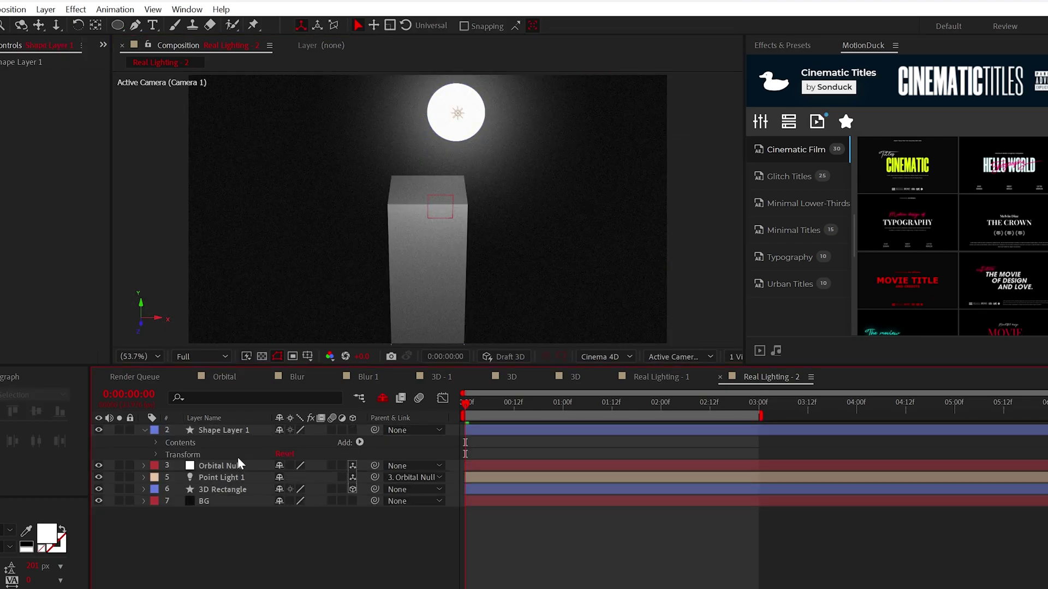
pyautogui.click(232, 434)
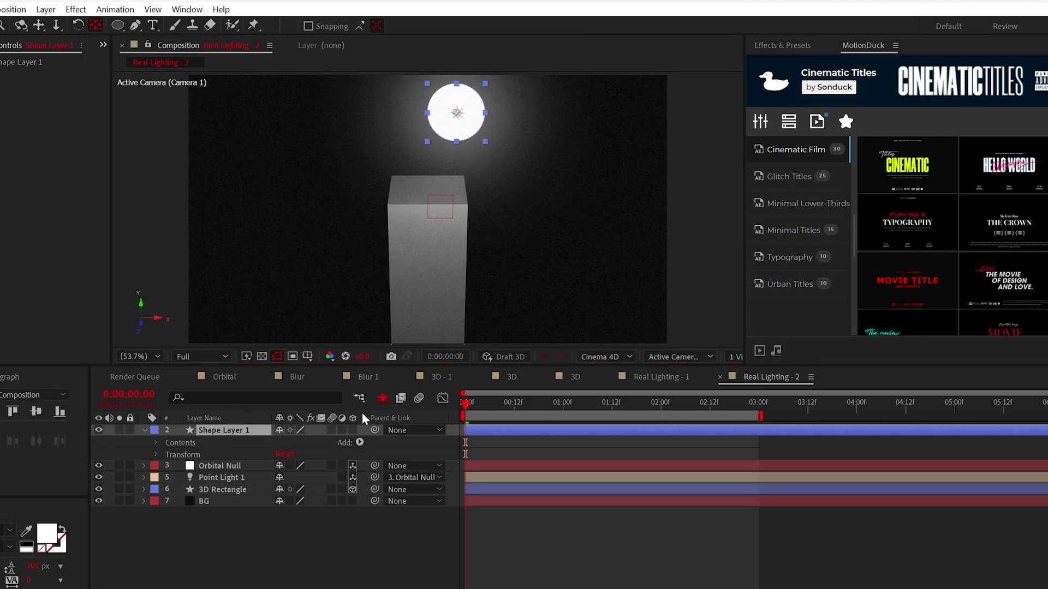
pyautogui.click(353, 431)
# Turn off Accepts Lights in the circle layer's Material Options
pyautogui.click(156, 449)
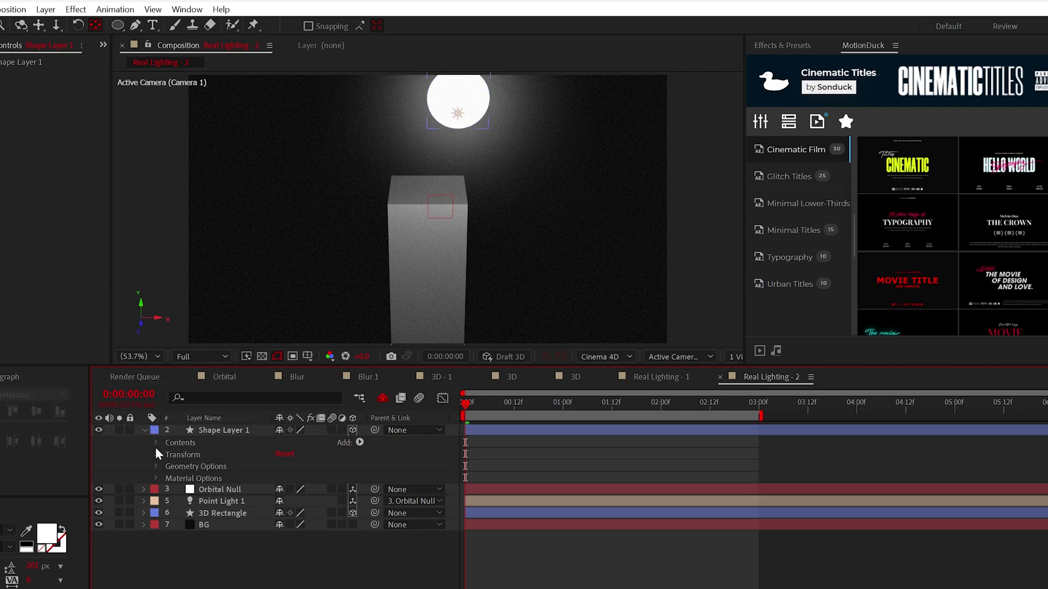
pyautogui.click(157, 479)
pyautogui.click(282, 526)
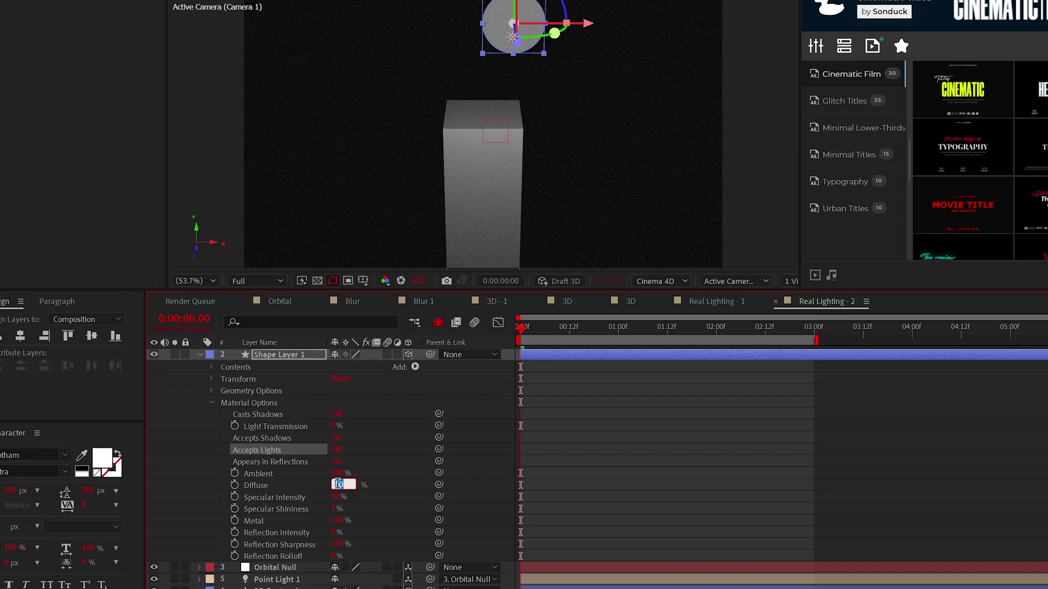
pyautogui.press('Return')
# Link the circle layer's Position to Point Light 1's position with an expression and parent the layer to the Orbital Null
pyautogui.press('p')
pyautogui.keyDown('alt'); pyautogui.click(234, 368); pyautogui.keyUp('alt')
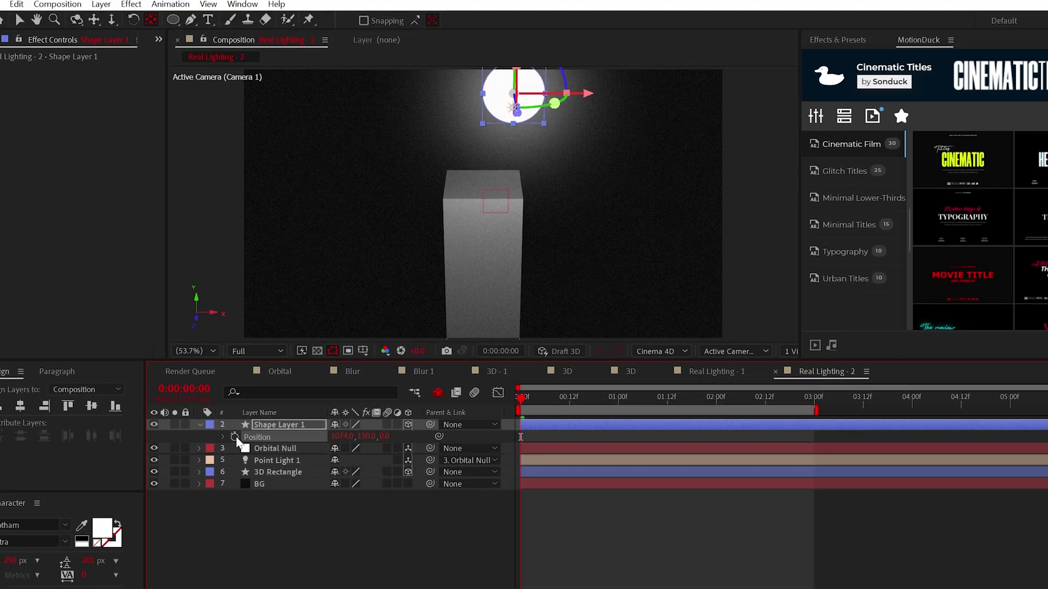
pyautogui.click(266, 416)
pyautogui.press('p')
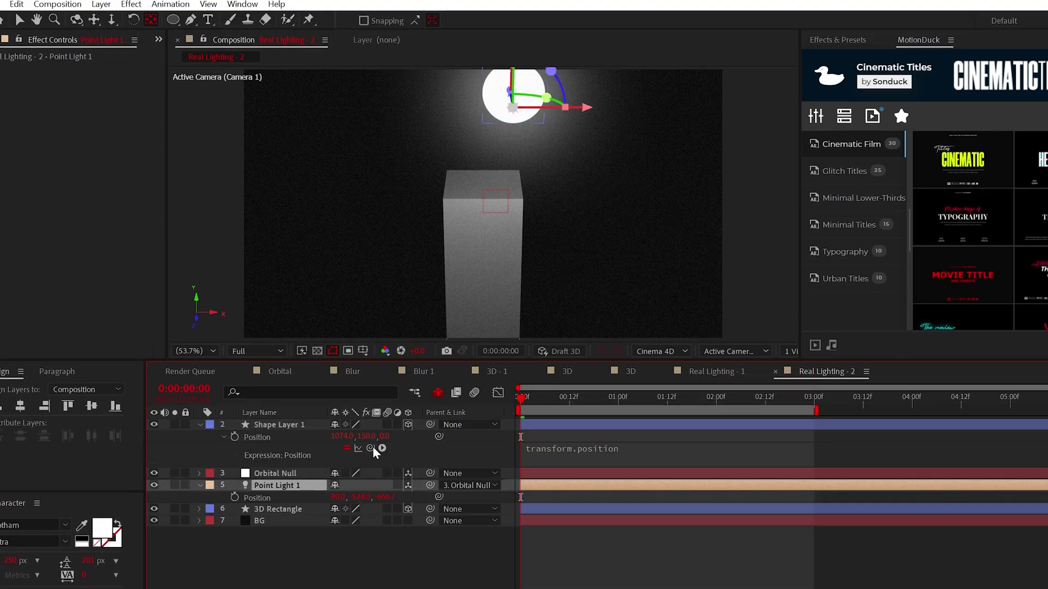
pyautogui.moveTo(264, 495); pyautogui.dragTo(282, 470)
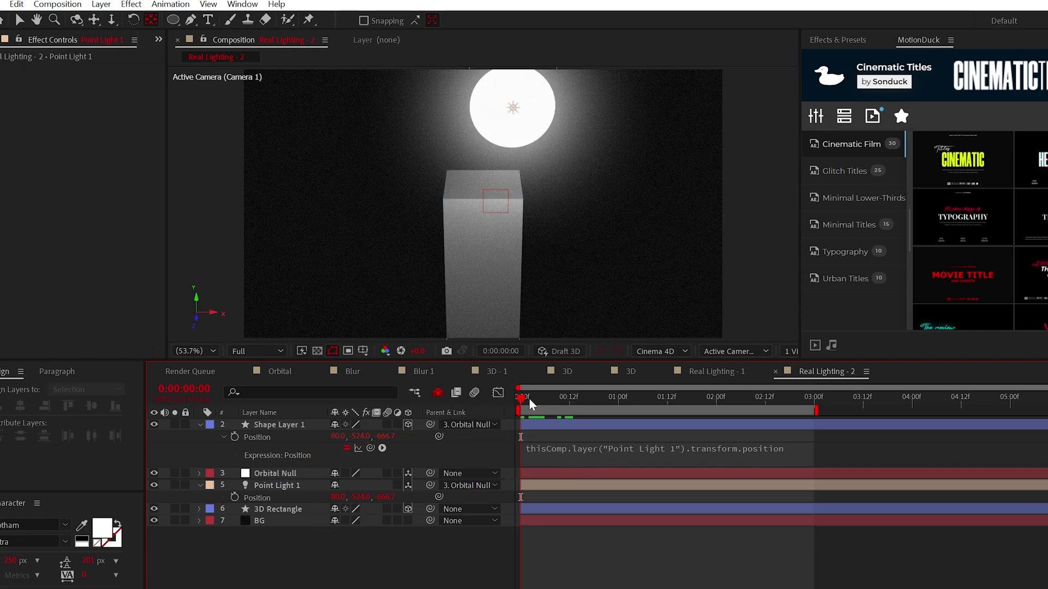
# Set an Auto-Orient option for the white circle's shape layer
pyautogui.click(532, 424)
pyautogui.click(101, 4)
pyautogui.moveTo(162, 186)
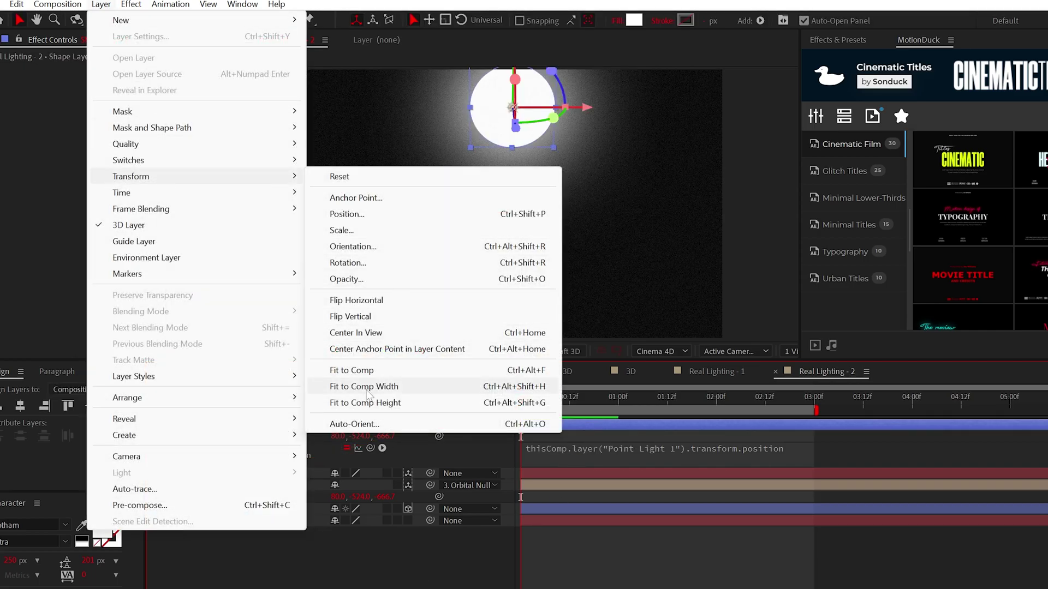
pyautogui.click(363, 424)
pyautogui.click(241, 260)
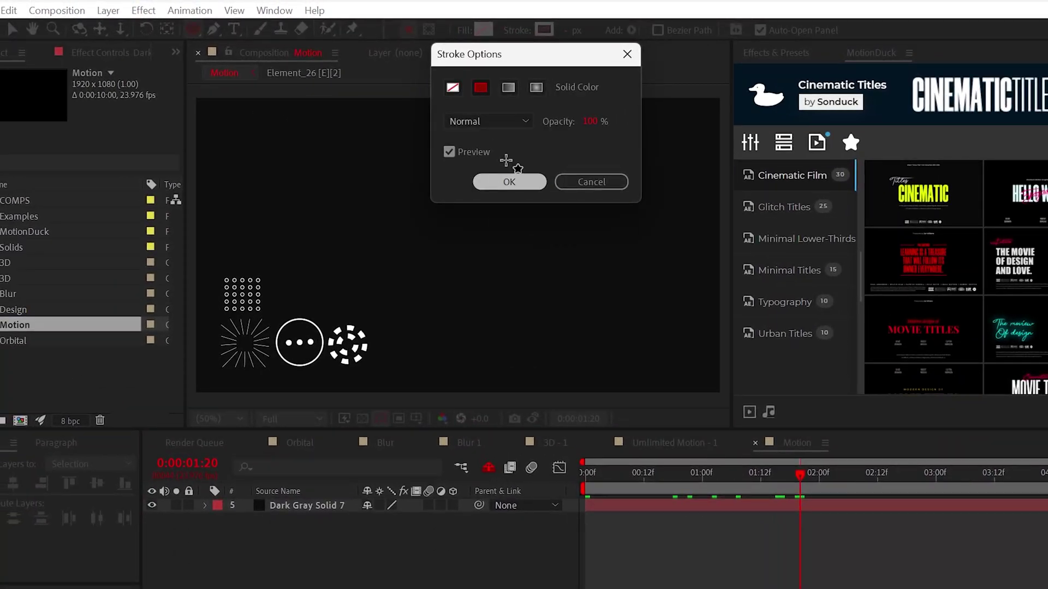
# Draw a circle outline in the Motion composition with a solid white 5 px stroke
pyautogui.click(509, 181)
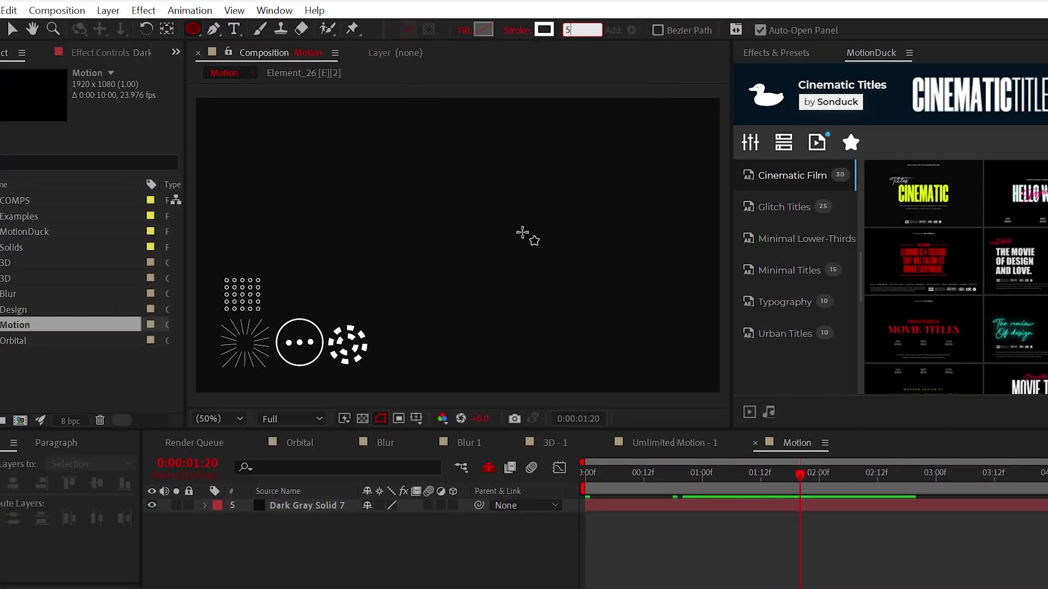
pyautogui.moveTo(522, 233); pyautogui.dragTo(472, 243)
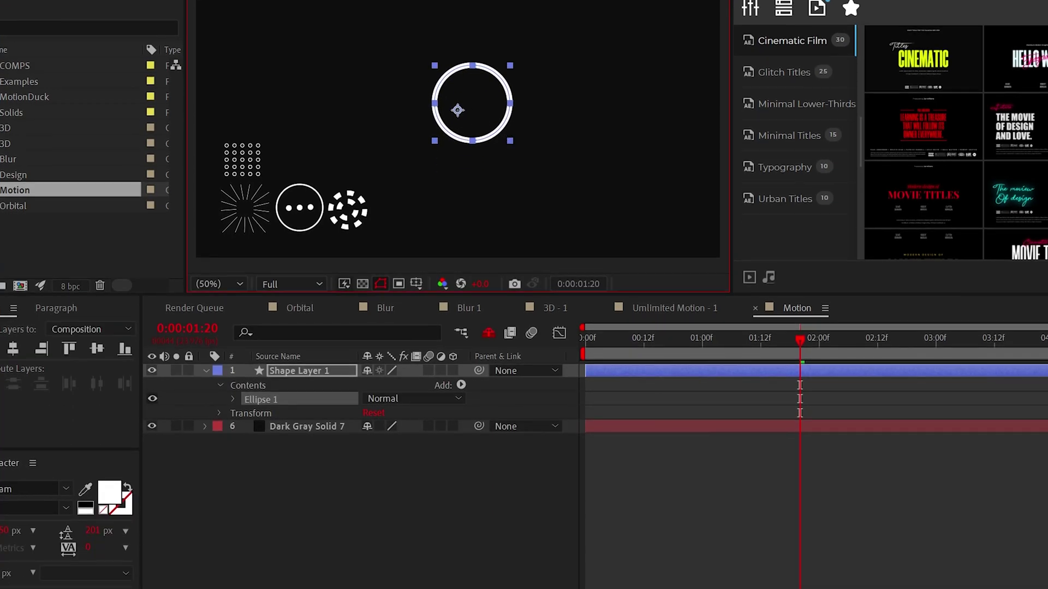
# Add Trim Paths to the circle outline and start keyframing its End value at the beginning of the timeline
pyautogui.click(459, 521)
pyautogui.click(409, 419)
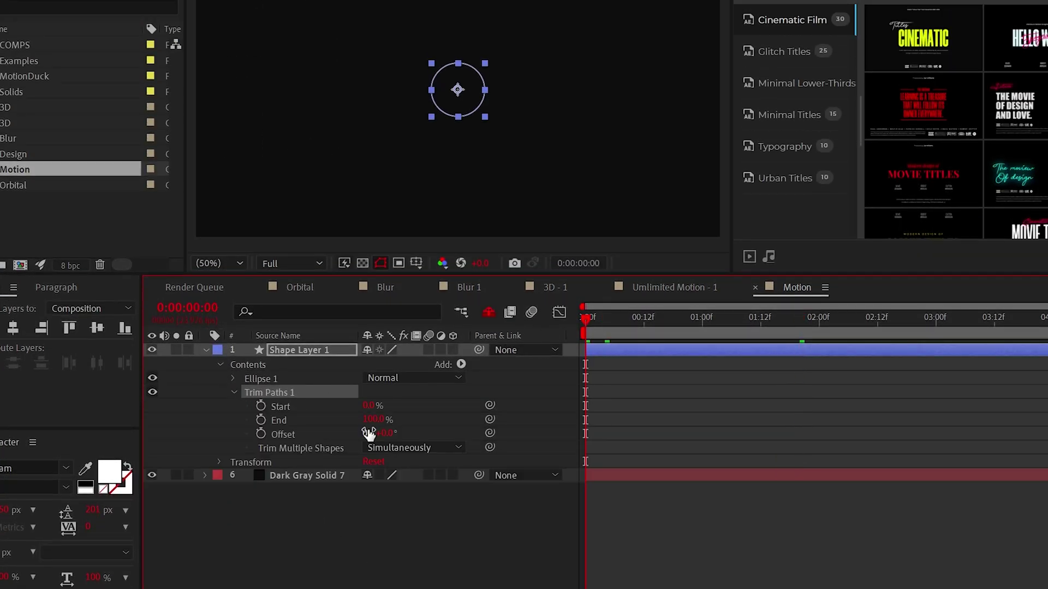
pyautogui.click(261, 419)
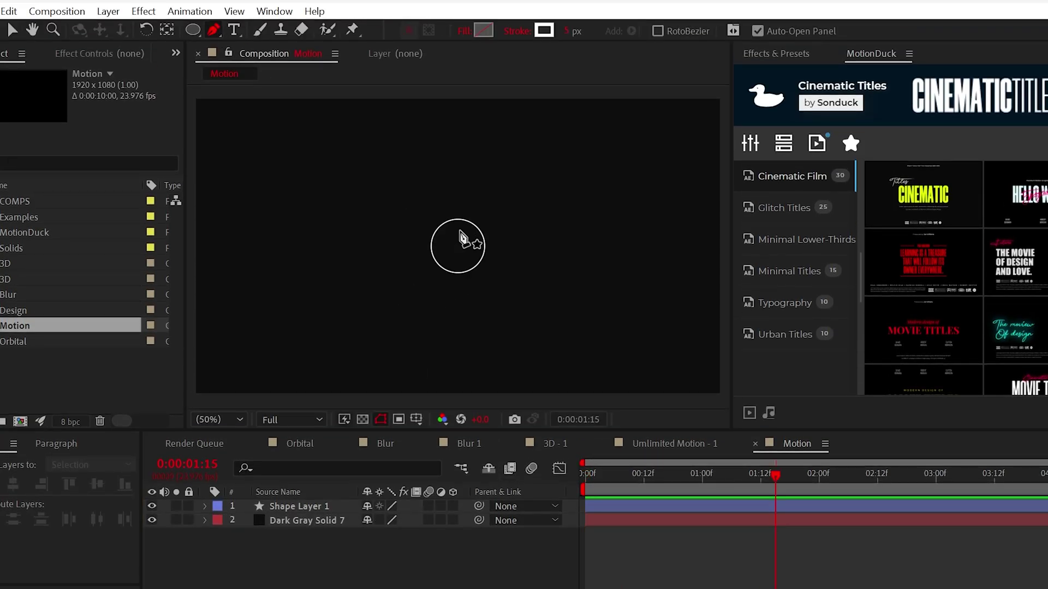
# Draw a straight vertical line upward from the circle's highest point with the Pen tool
pyautogui.click(458, 220)
pyautogui.keyDown('shift'); pyautogui.click(465, 167); pyautogui.keyUp('shift')
pyautogui.press('v')
pyautogui.scroll(1, 487, 168)
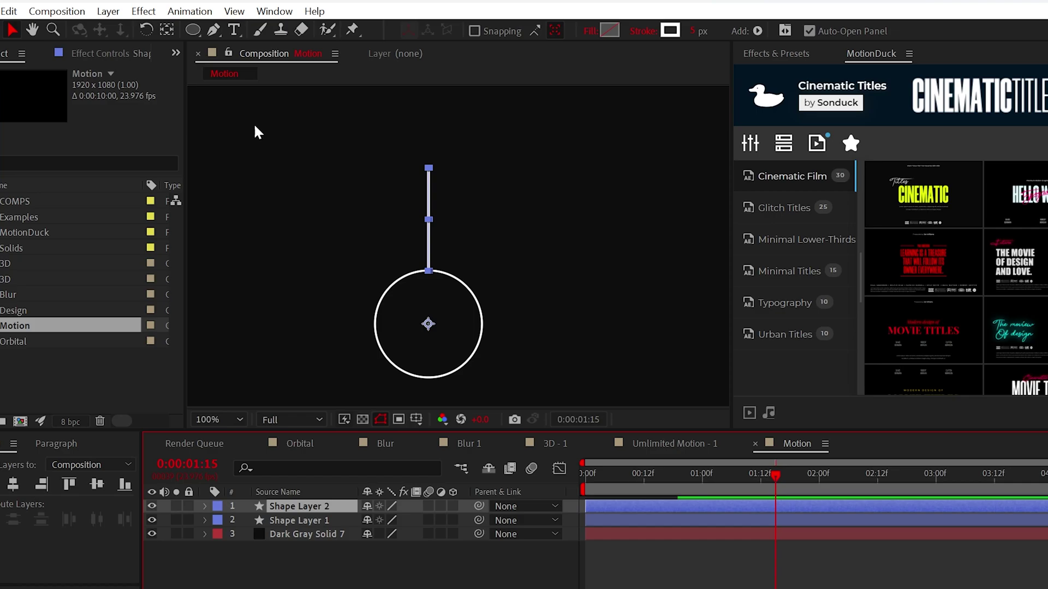
# Draw a small circle on the line's upper end in Shape Layer 2, hide its stroke and give it a white fill
pyautogui.moveTo(193, 30); pyautogui.dragTo(256, 53)
pyautogui.moveTo(429, 168); pyautogui.dragTo(446, 185)
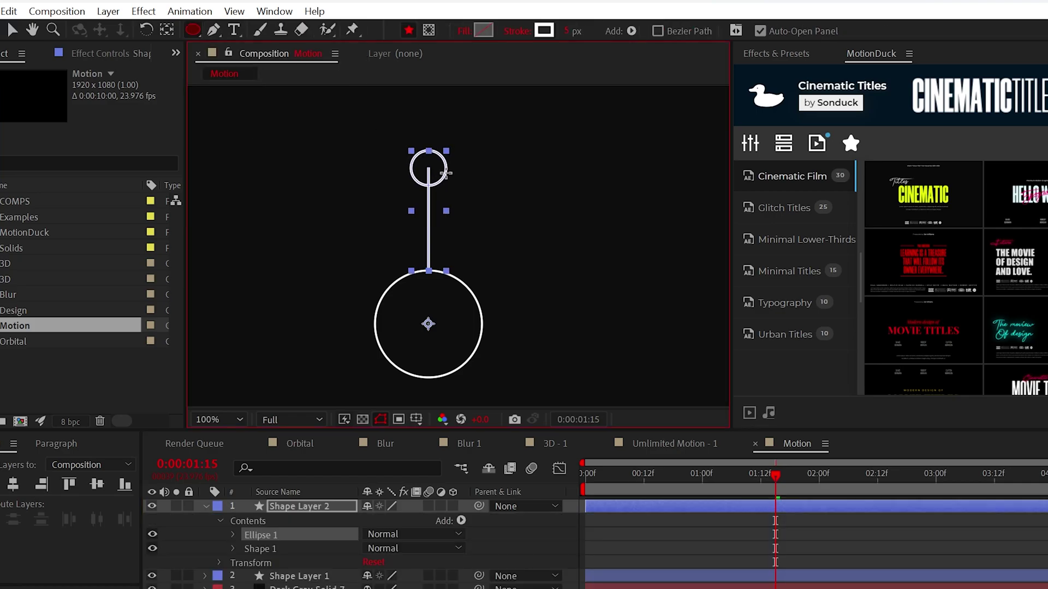
pyautogui.click(233, 534)
pyautogui.click(153, 562)
pyautogui.click(152, 577)
pyautogui.click(483, 30)
pyautogui.moveTo(6, 330); pyautogui.dragTo(0, 322)
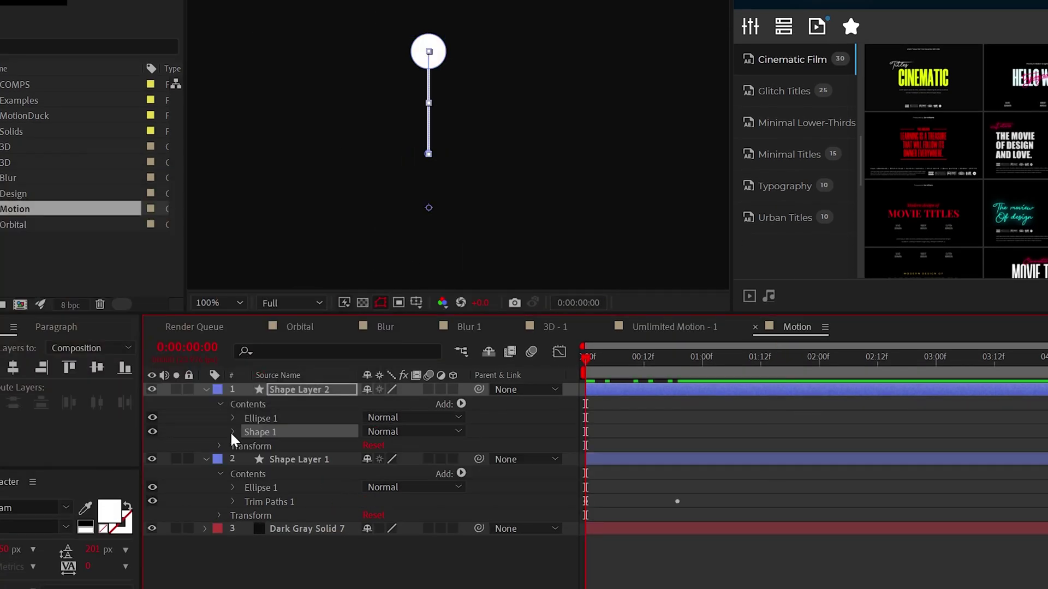
# Add Trim Paths to the vertical line's Shape 1 group and keyframe it so the line draws on from the circle
pyautogui.click(247, 487)
pyautogui.click(247, 487)
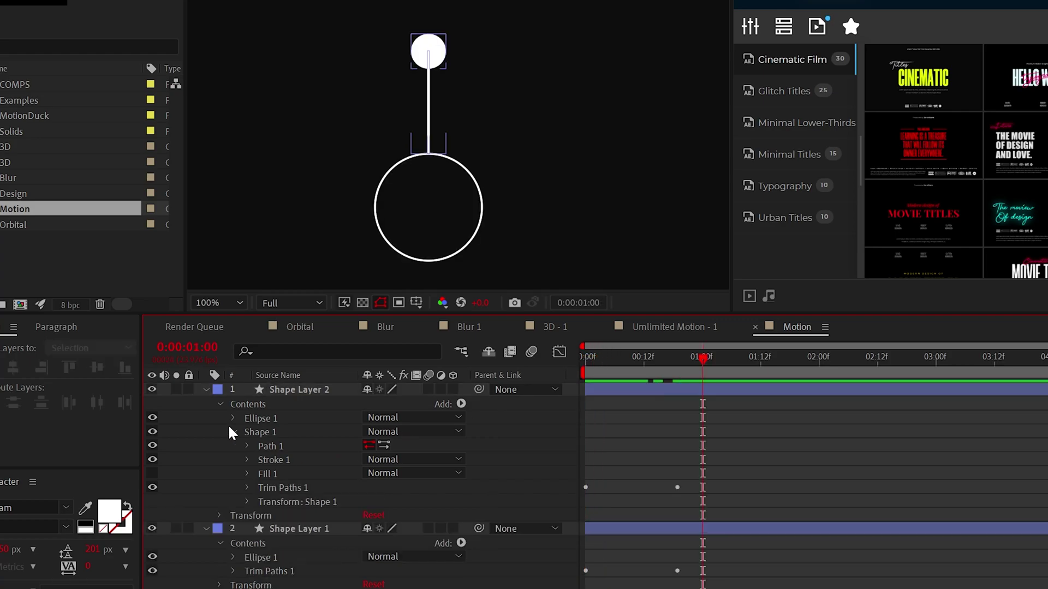
pyautogui.click(234, 432)
# Keyframe the small circle's Scale to grow from 0% at 0:00:00:06 to 100%
pyautogui.click(233, 419)
pyautogui.click(615, 359)
pyautogui.click(248, 474)
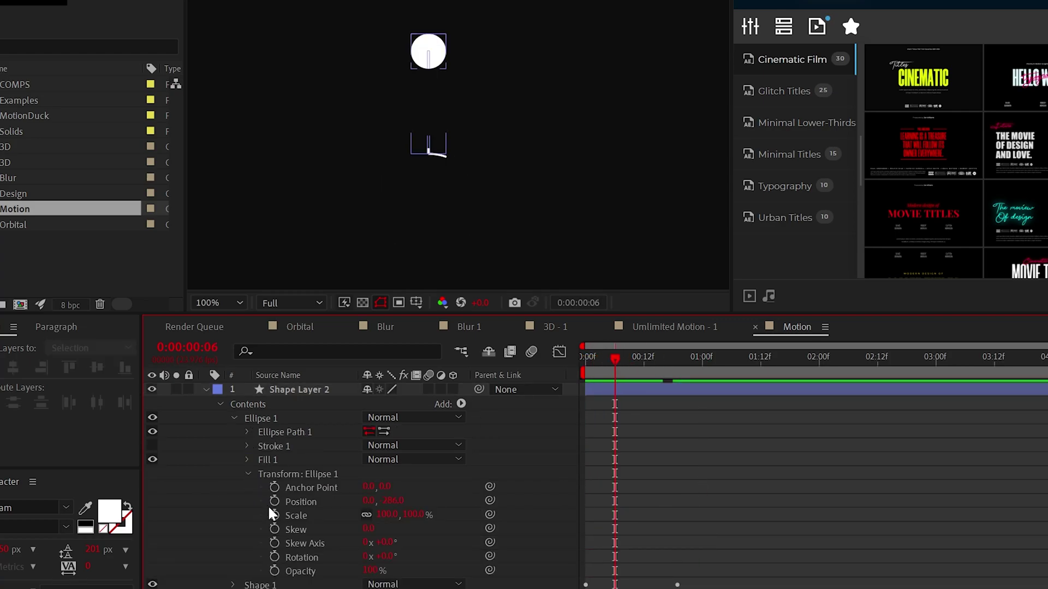
pyautogui.click(274, 515)
pyautogui.moveTo(615, 515); pyautogui.dragTo(663, 515)
pyautogui.click(387, 515)
pyautogui.write('0')
# Shift both Scale keyframes of the small circle forward in time by about 5 frames
pyautogui.click(688, 400)
pyautogui.moveTo(696, 490); pyautogui.dragTo(606, 523)
pyautogui.moveTo(615, 515); pyautogui.dragTo(639, 515)
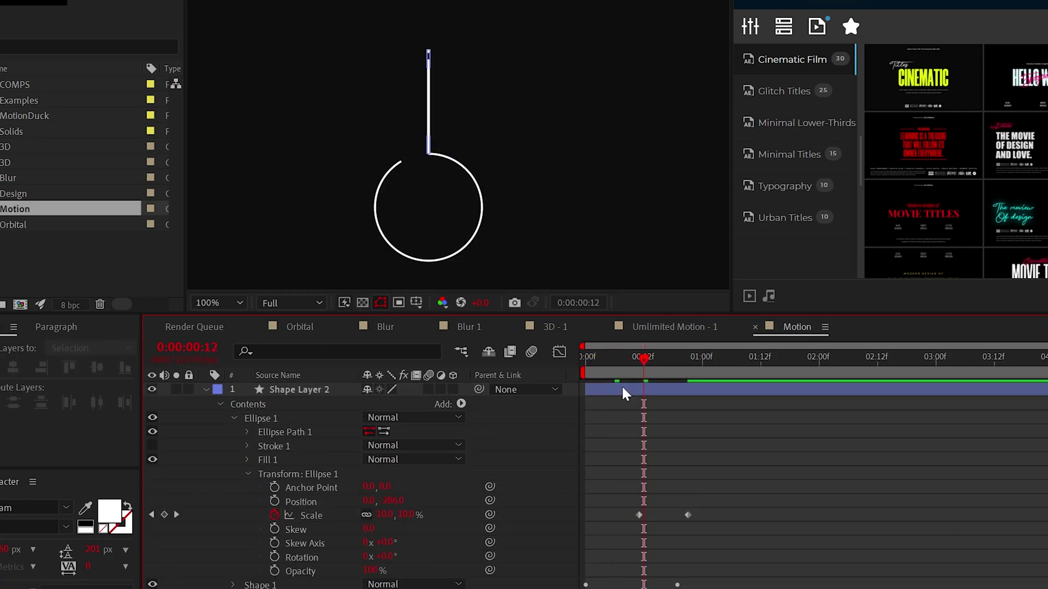
# Play back the Motion composition from the start to check the timing of the line and small circle animation
pyautogui.click(585, 359)
pyautogui.press('space')
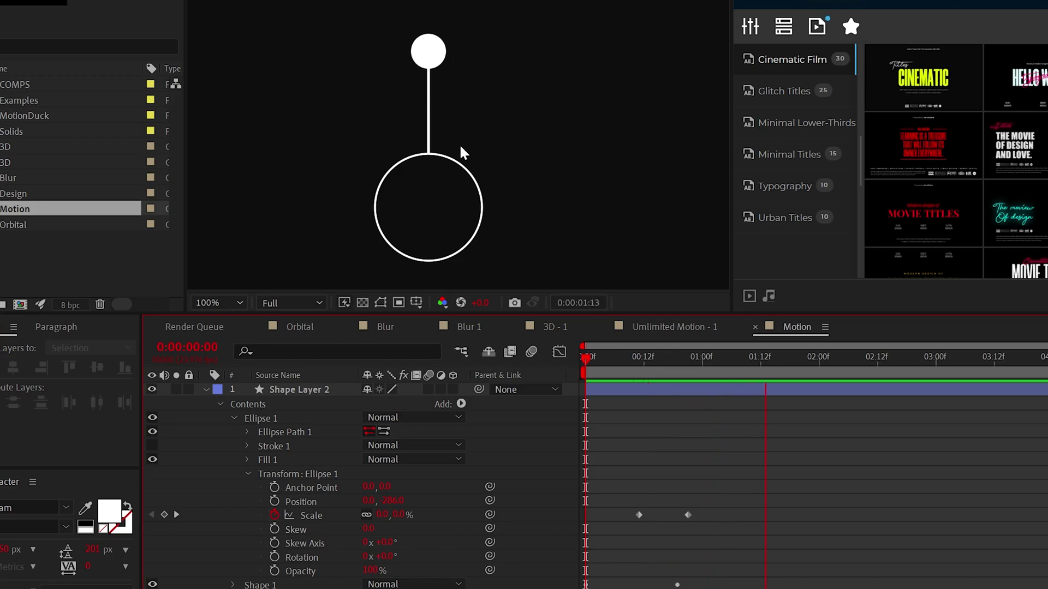
pyautogui.press('space')
# Add a Repeater to the contents of Shape Layer 2 so it duplicates both the line and the small circle
pyautogui.click(248, 474)
pyautogui.click(234, 418)
pyautogui.click(247, 404)
pyautogui.click(460, 404)
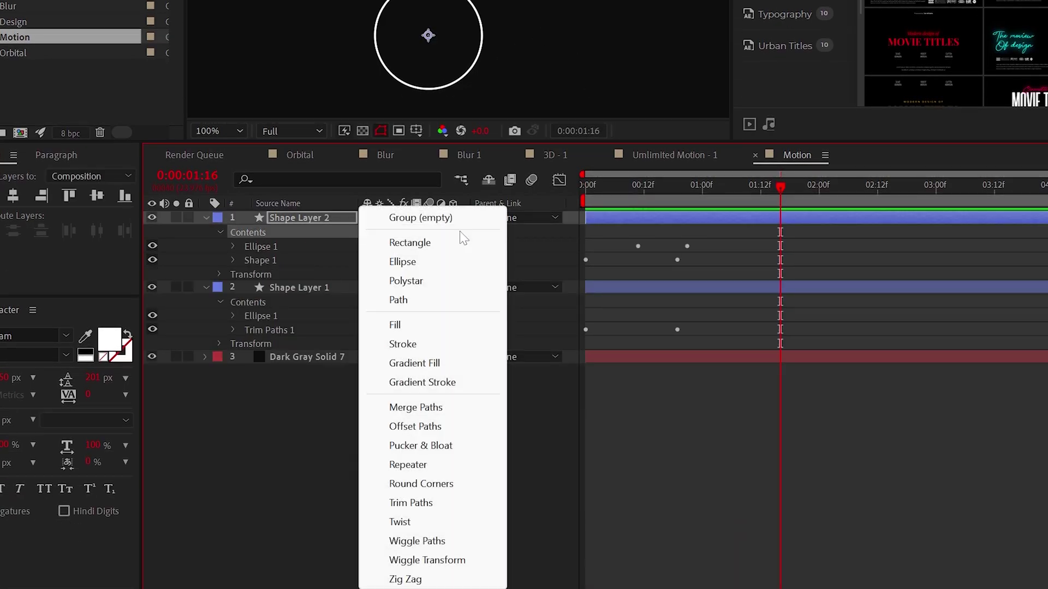
pyautogui.click(407, 464)
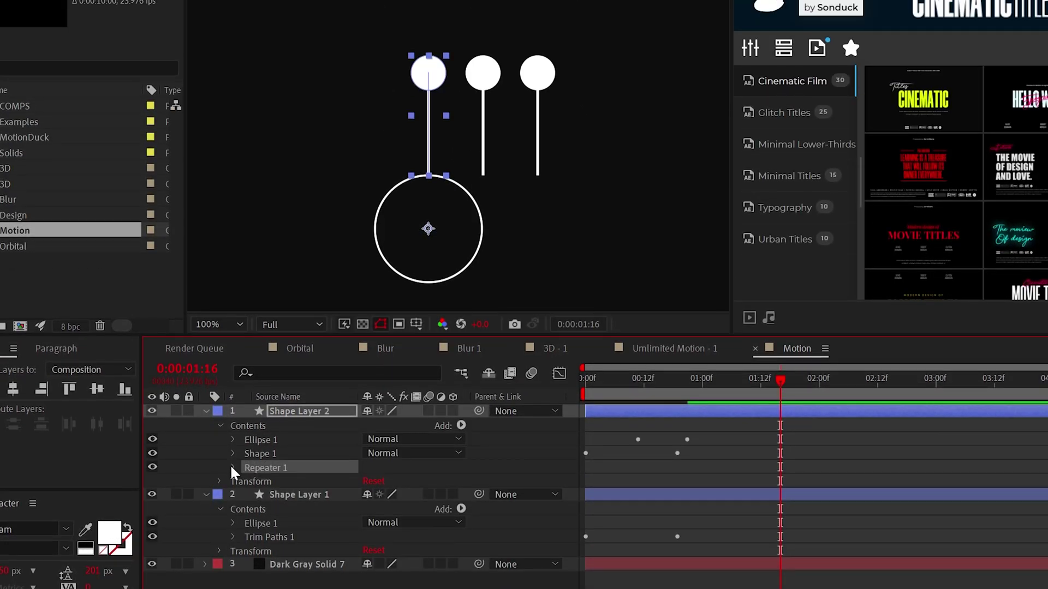
# Set the repeater's transform position to 0, 0 and its rotation to 45° so the copies fan around the ring
pyautogui.click(234, 275)
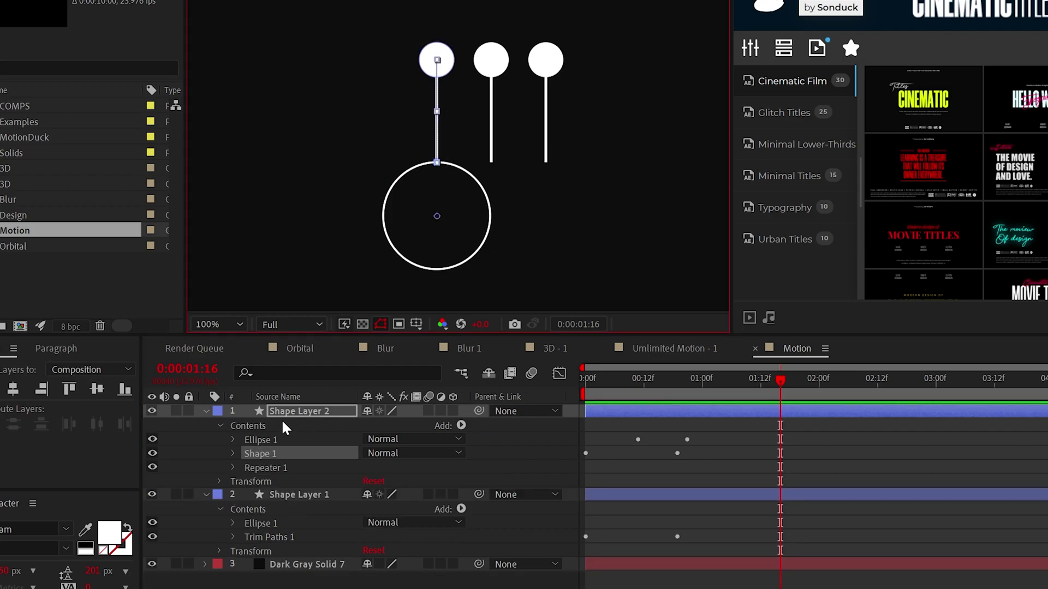
pyautogui.click(234, 468)
pyautogui.click(248, 524)
pyautogui.moveTo(374, 550); pyautogui.dragTo(404, 558)
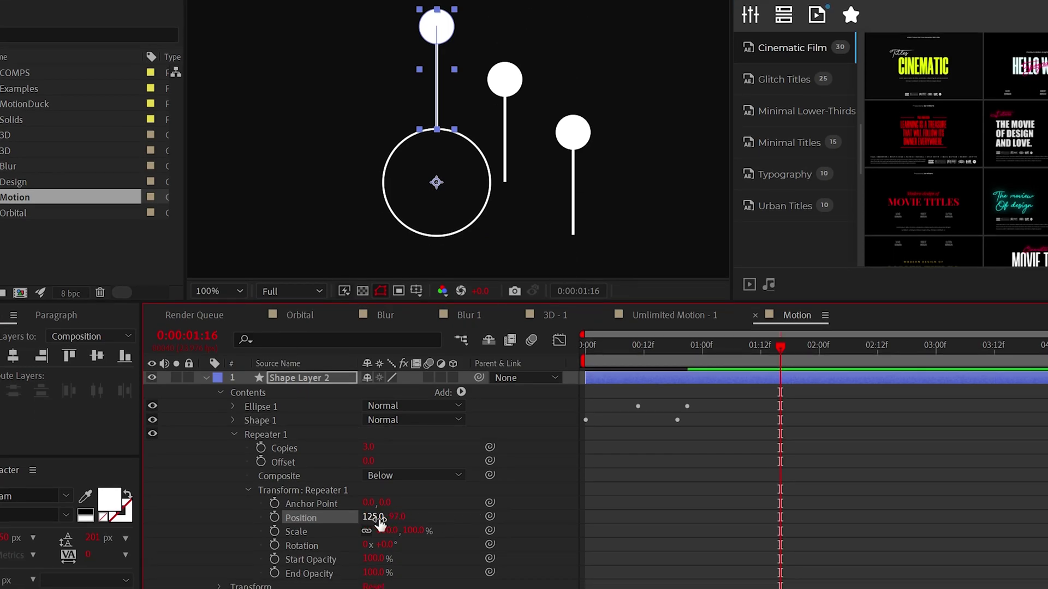
pyautogui.click(455, 516)
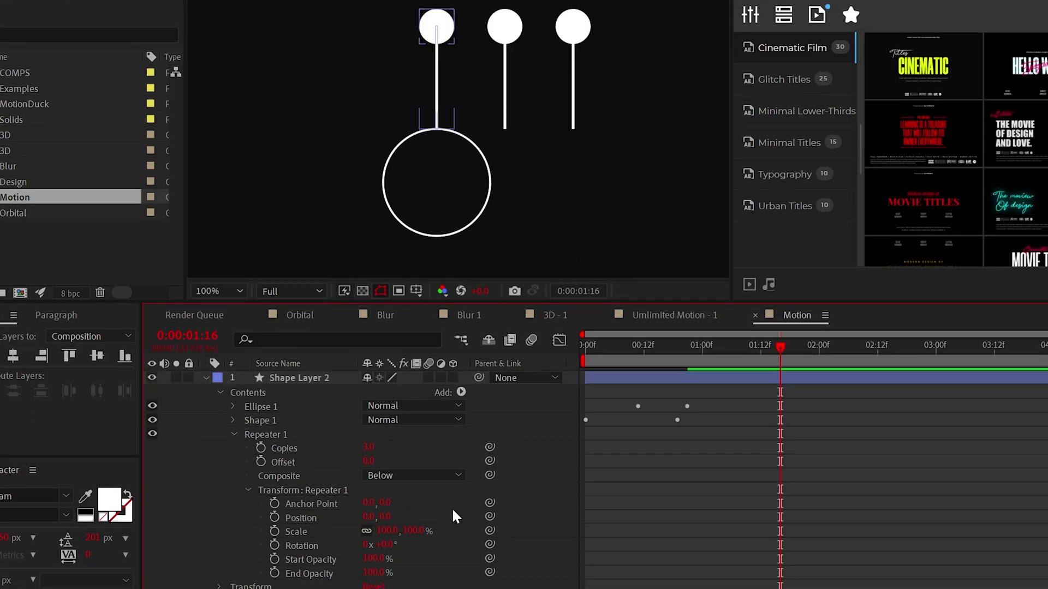
pyautogui.moveTo(383, 547); pyautogui.dragTo(393, 545)
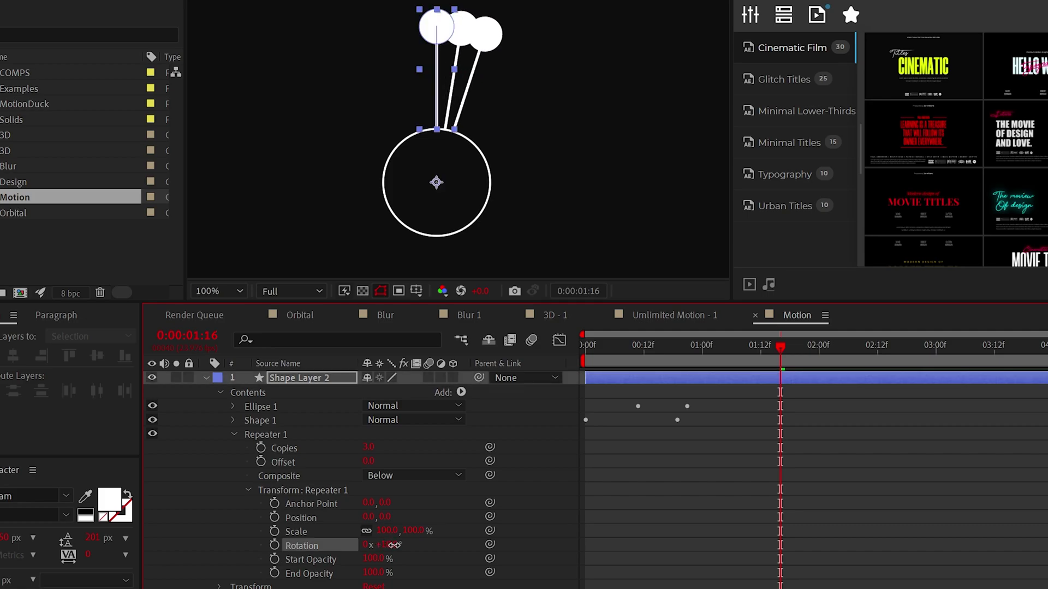
pyautogui.write('45')
pyautogui.click(437, 557)
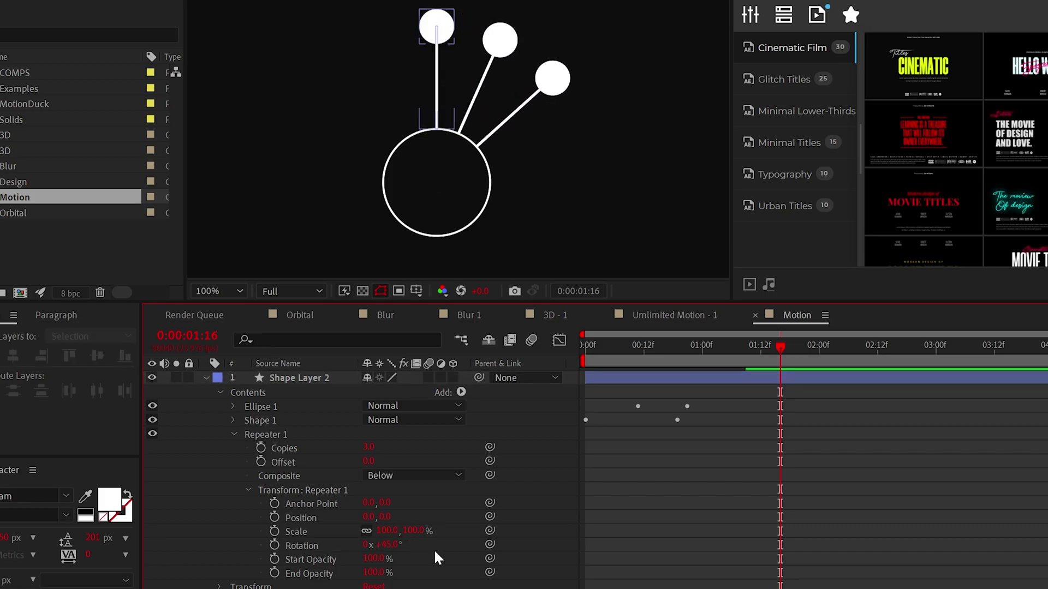